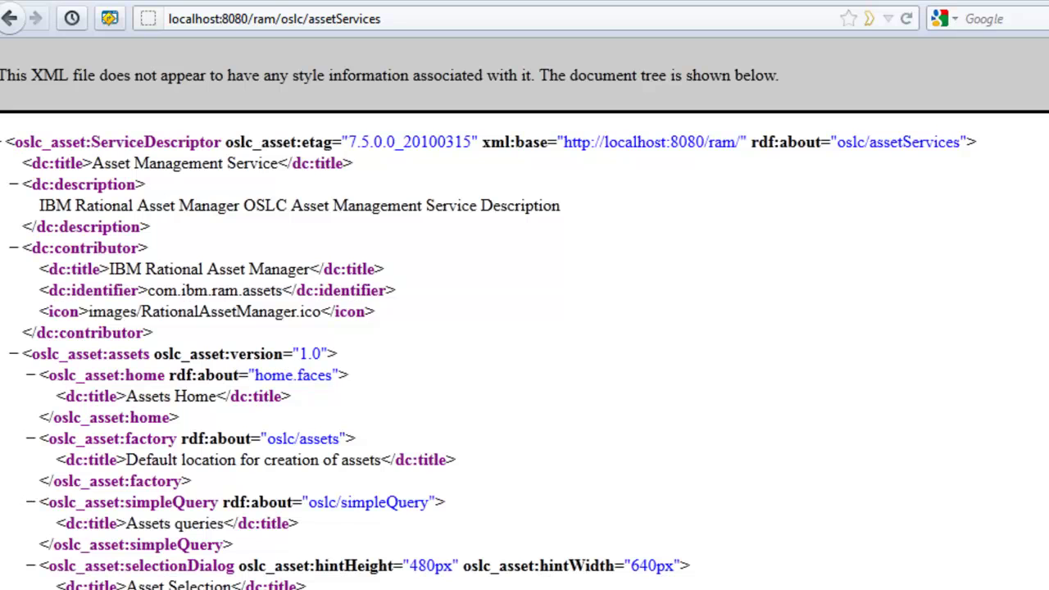
# Step: Open the asset service's oslc/simpleQuery feed using its copied path and view the org.apache.aries.util entry
pyautogui.moveTo(309, 502); pyautogui.dragTo(425, 492)
pyautogui.hotkey('ctrl', 'c')
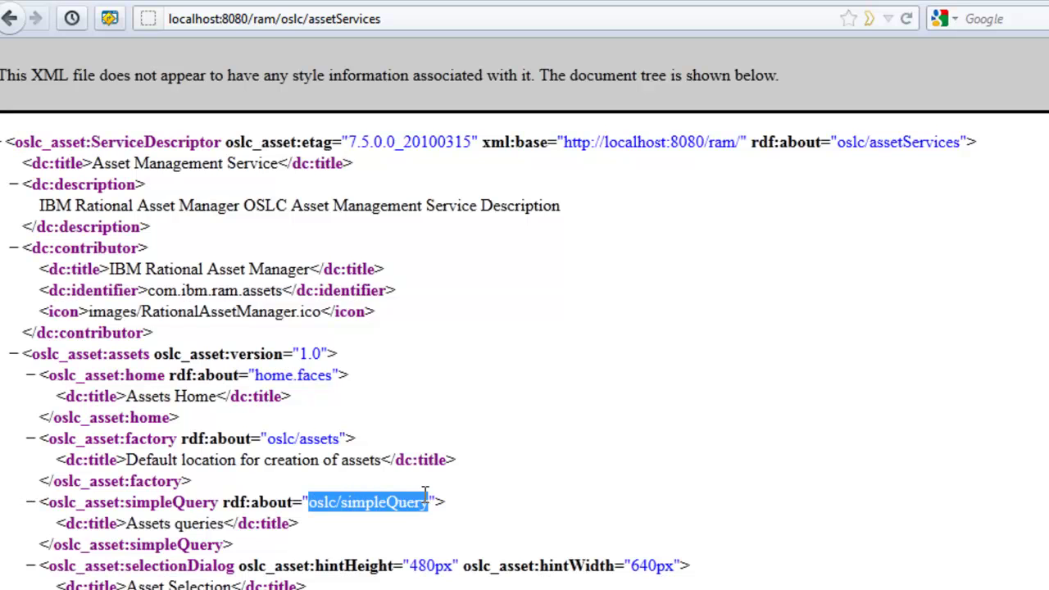
pyautogui.click(282, 18)
pyautogui.moveTo(282, 18); pyautogui.dragTo(495, 26)
pyautogui.hotkey('ctrl', 'v')
pyautogui.press('Return')
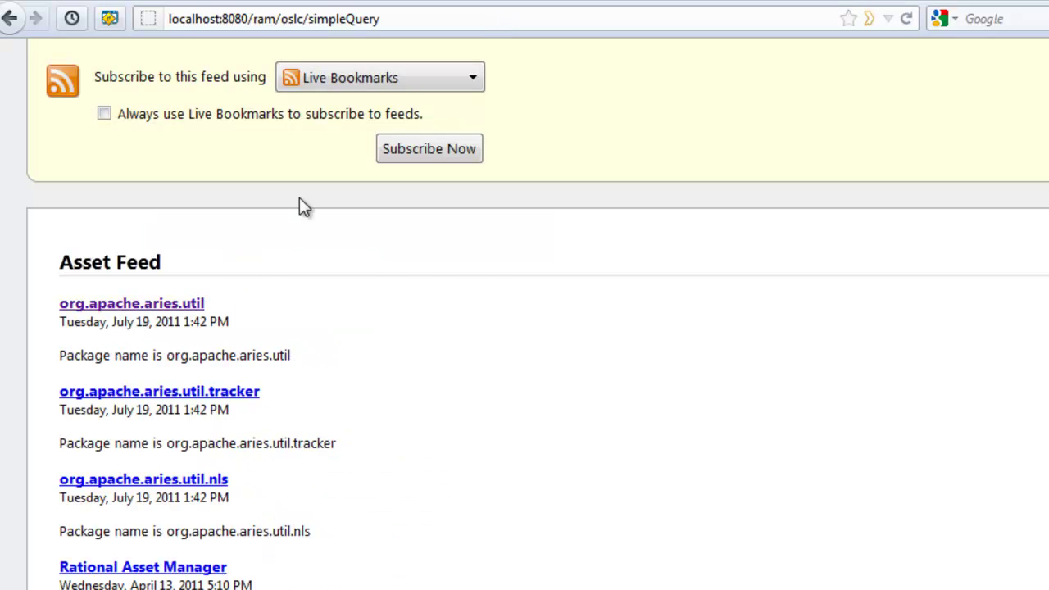
pyautogui.click(199, 304)
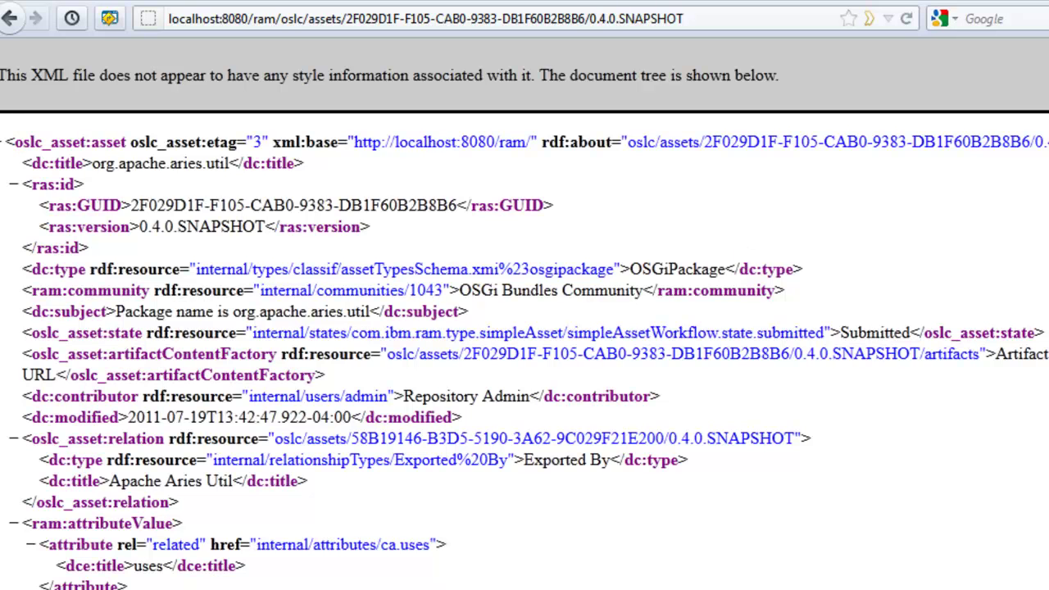
# Step: Switch to Modify Headers, activate the Accept application/rdf+xml and OSLC-CORE-VERSION 2.0 headers, and reload the asset page in the browser
pyautogui.hotkey('alt', 'Tab')
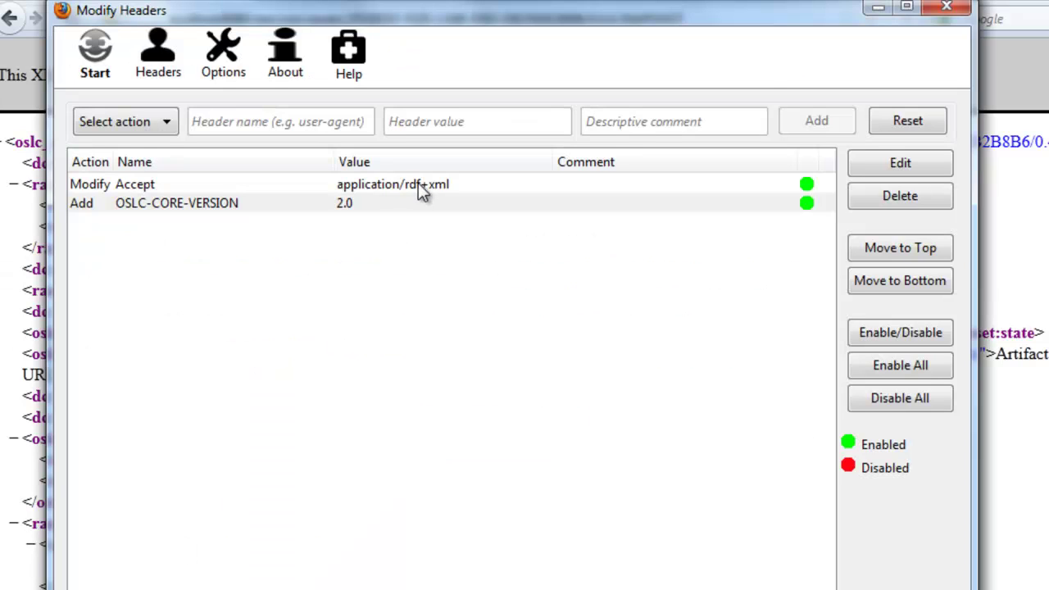
pyautogui.click(99, 62)
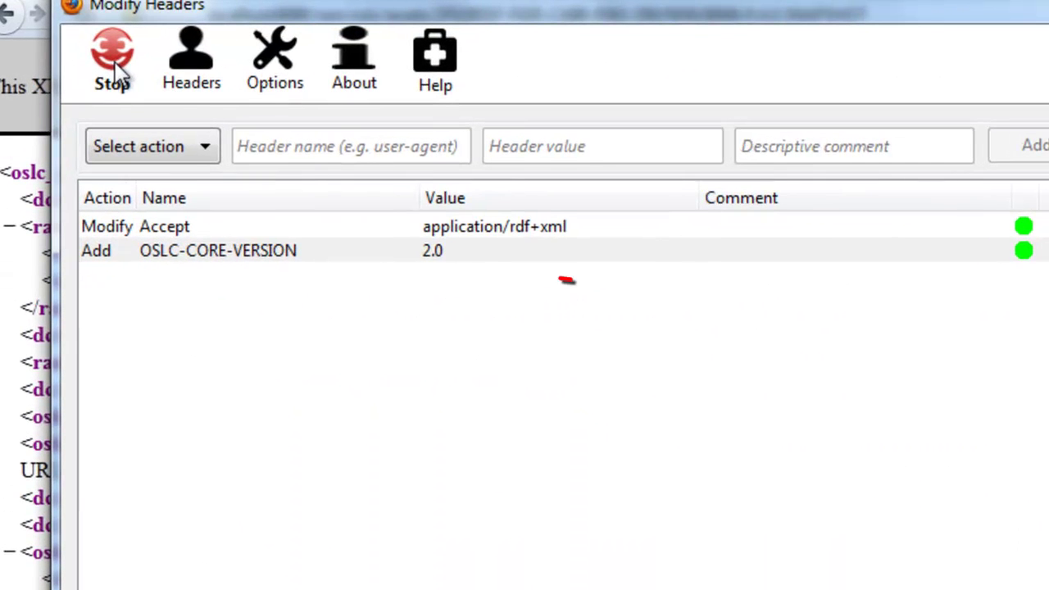
pyautogui.click(254, 251)
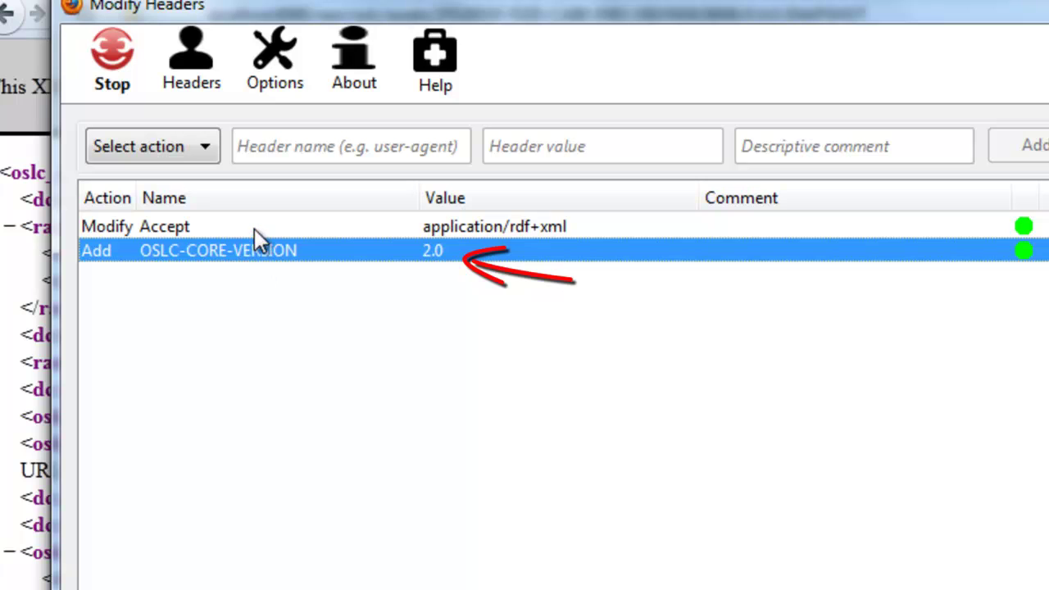
pyautogui.click(255, 228)
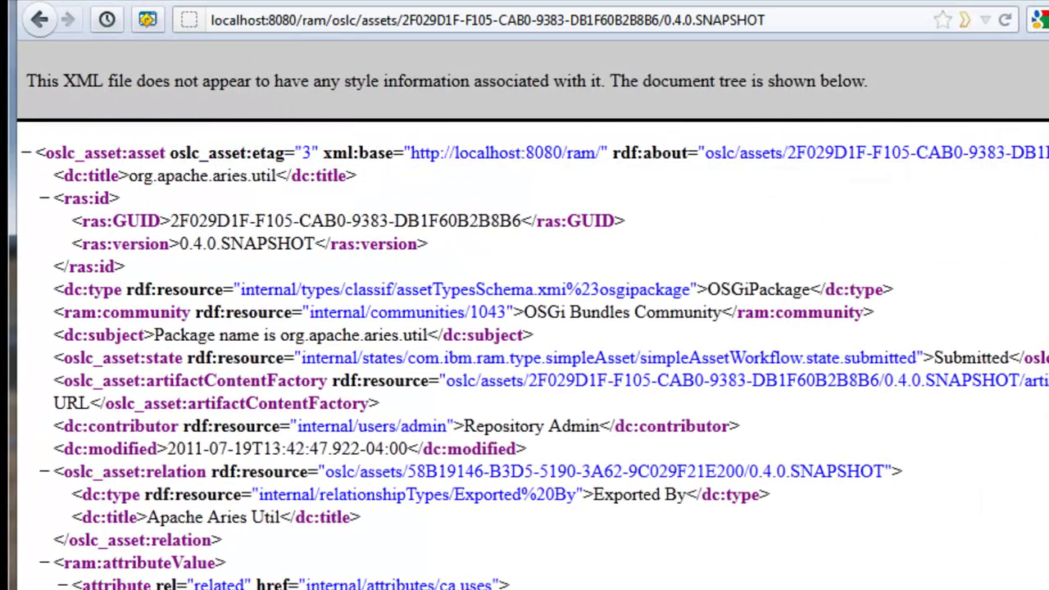
pyautogui.click(1006, 22)
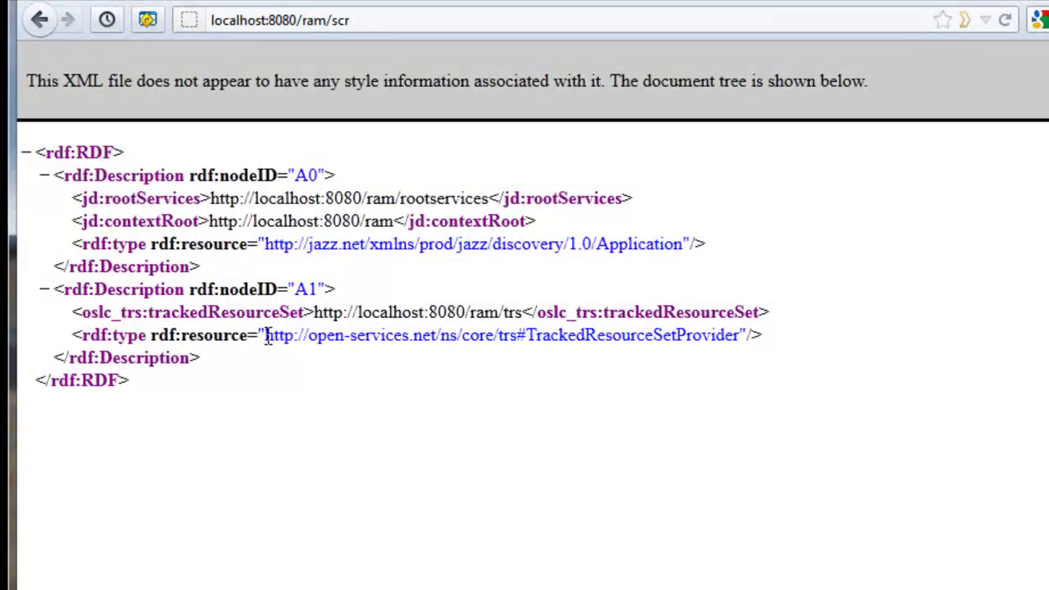
# Step: Highlight the TrackedResourceSetProvider resource URI in the ram/scr document
pyautogui.moveTo(265, 336); pyautogui.dragTo(747, 335)
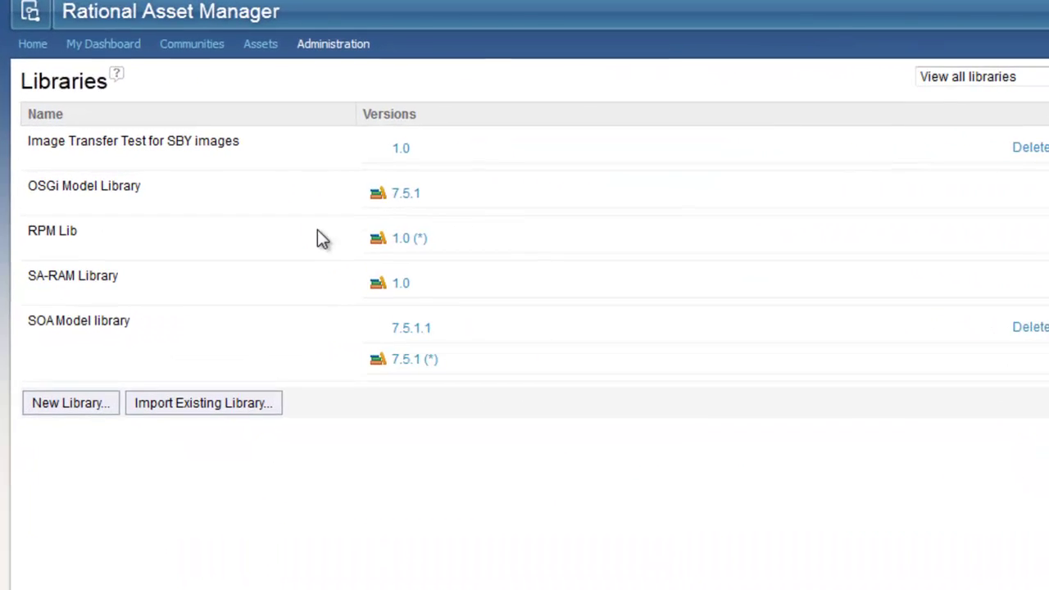
# Step: Open version 1.0 of RPM Lib from the libraries list to view its asset and relationship types
pyautogui.moveTo(412, 243)
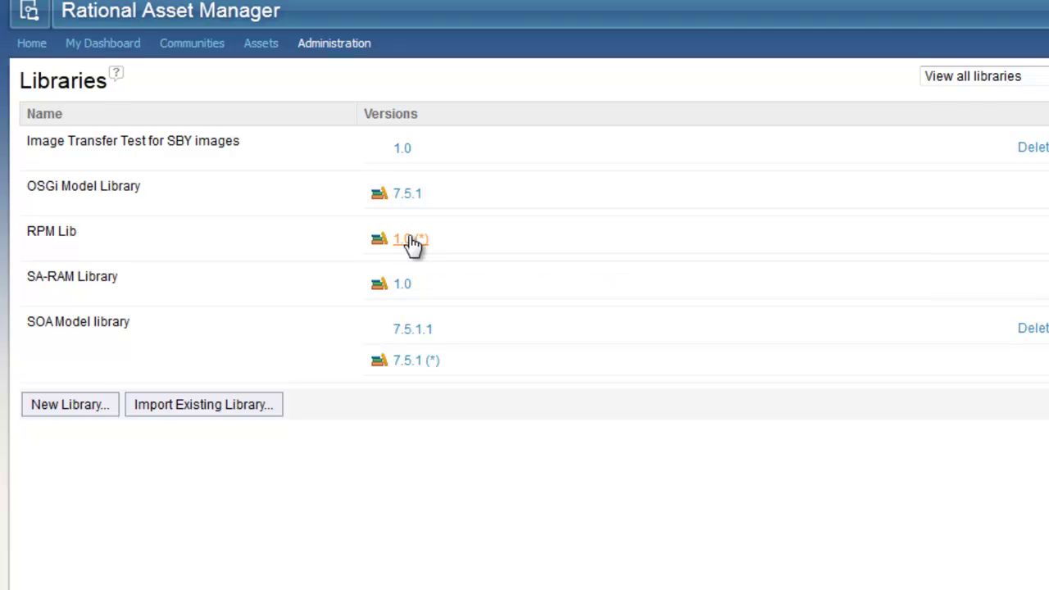
pyautogui.click(412, 243)
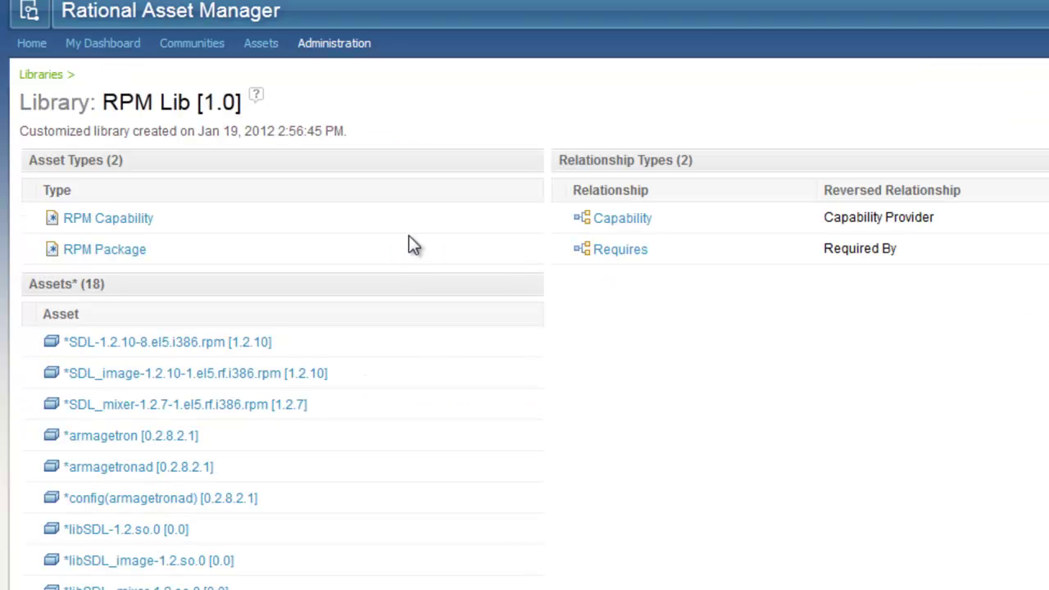
# Step: Start a new asset submission and name the asset dummy, keeping version 1.0
pyautogui.click(260, 51)
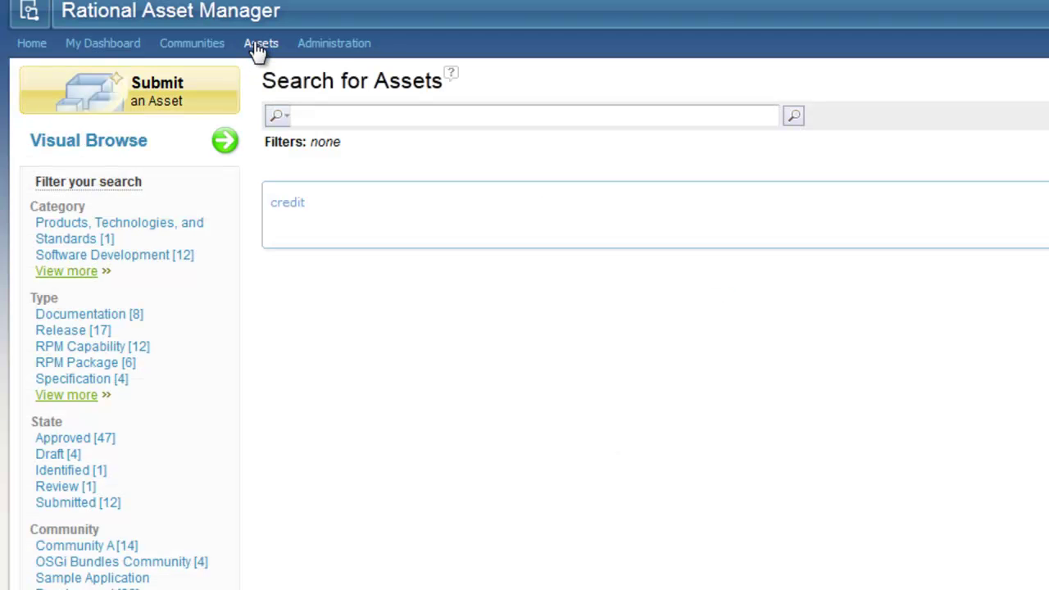
pyautogui.click(187, 109)
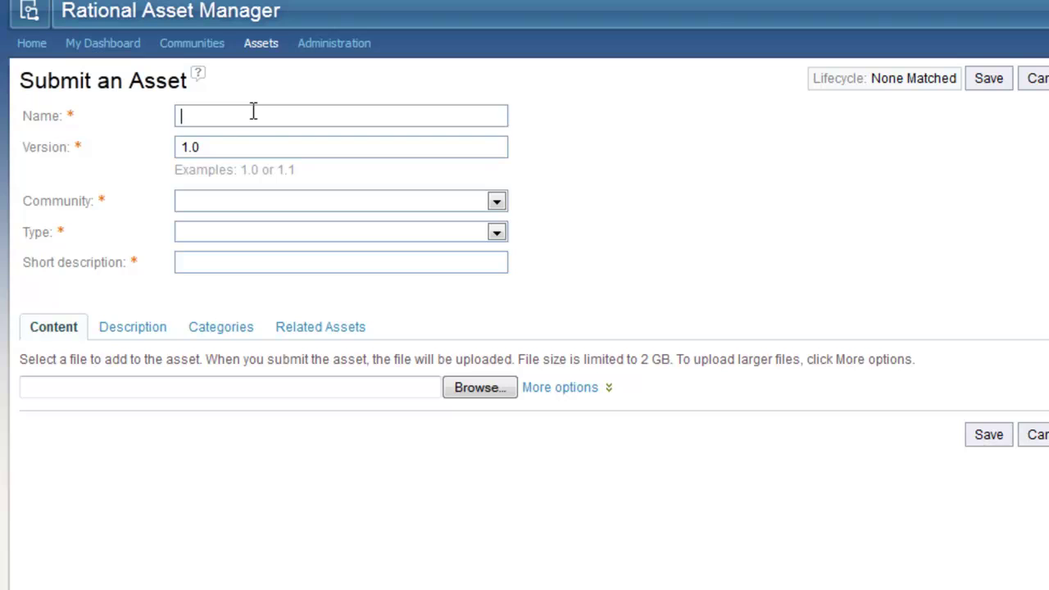
pyautogui.write('dummy')
pyautogui.press('Tab')
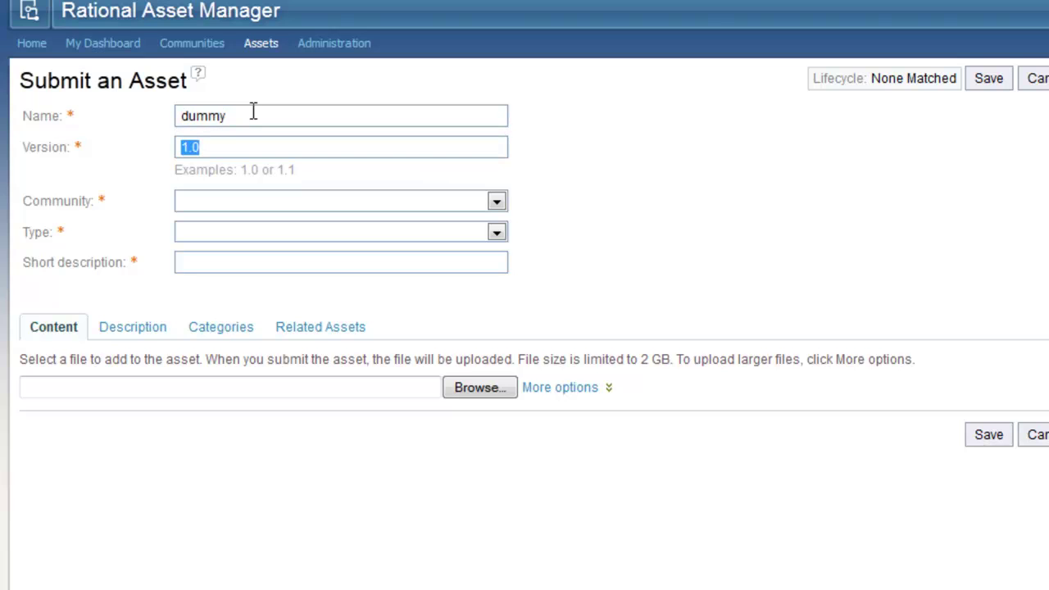
pyautogui.press('Tab')
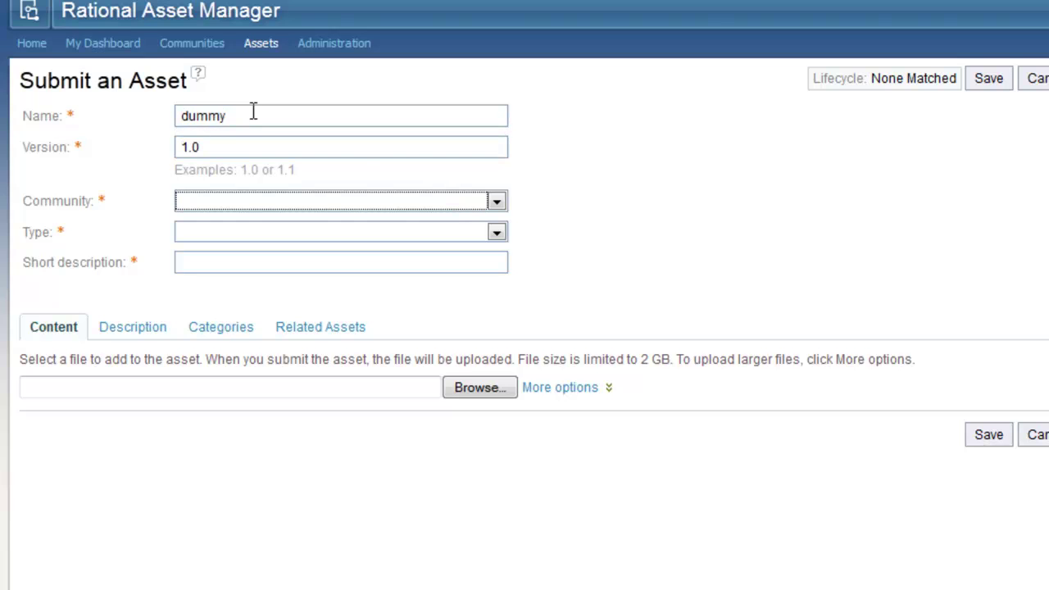
# Step: Set the asset's community to Yum Community, its type to RPM Package and its short description to dummy
pyautogui.click(497, 202)
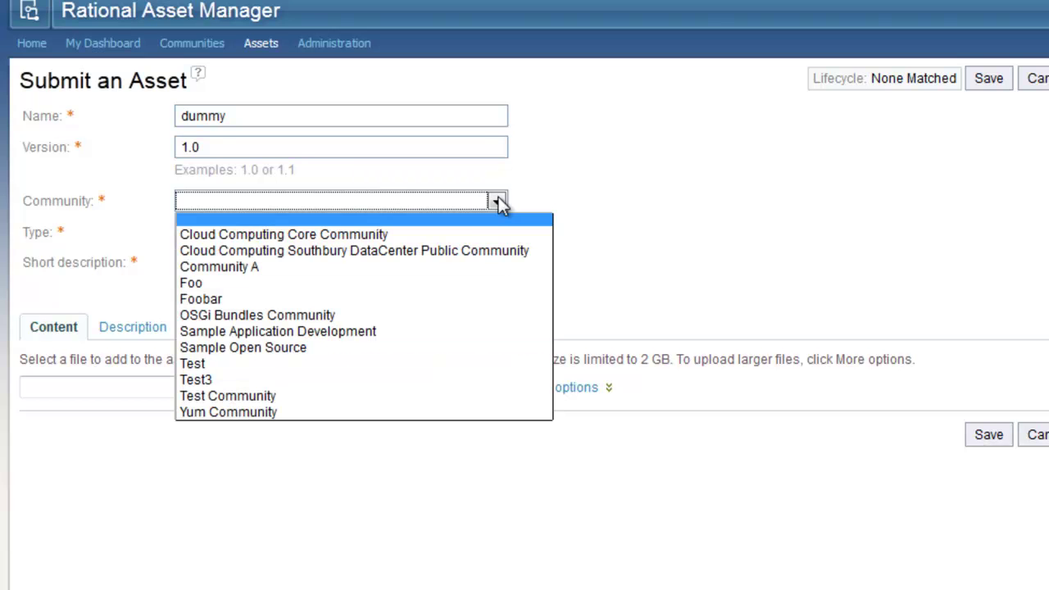
pyautogui.click(402, 412)
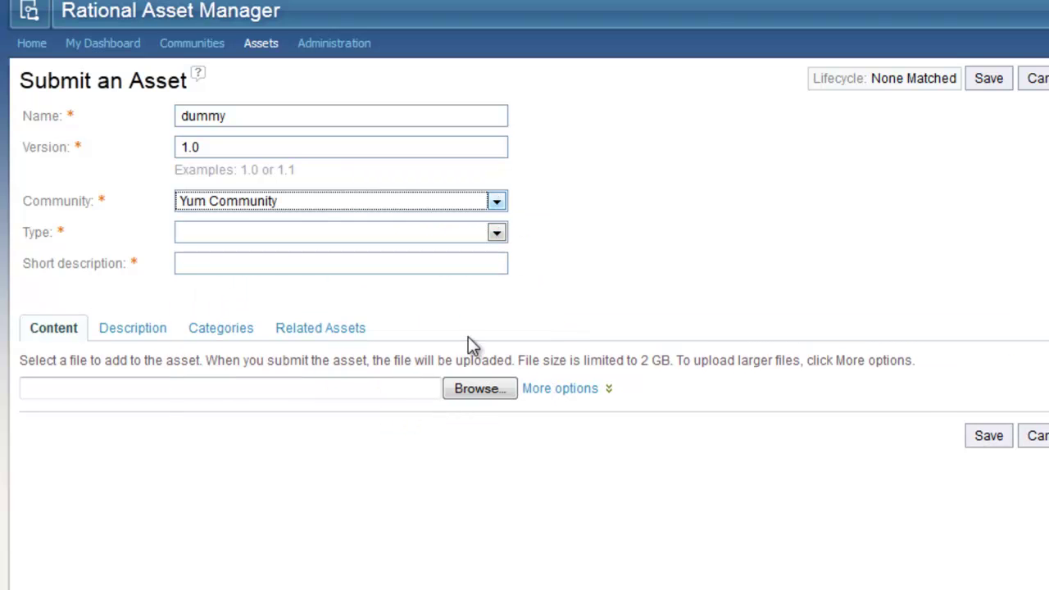
pyautogui.click(500, 234)
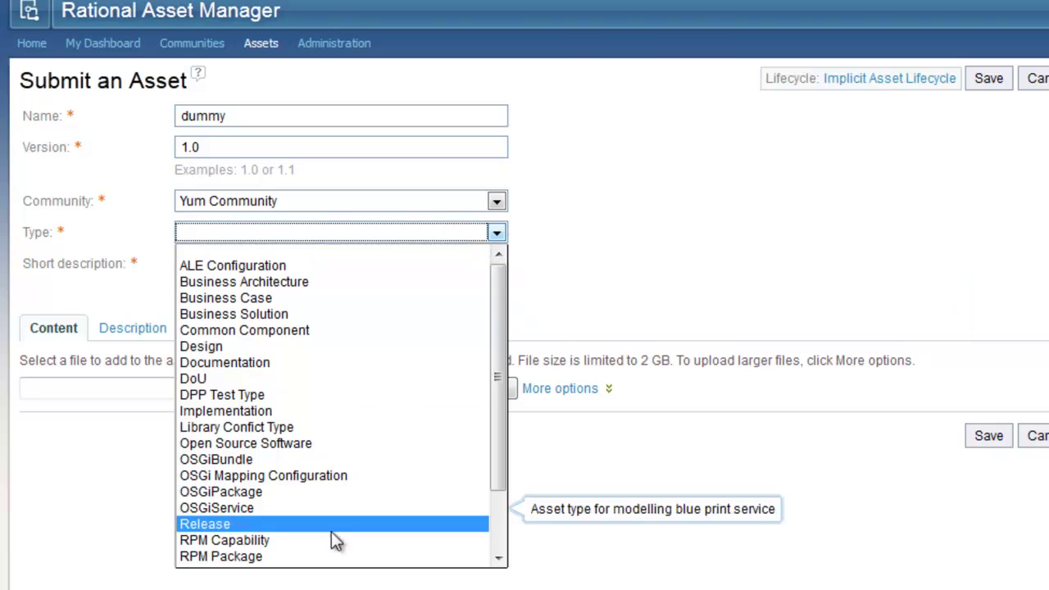
pyautogui.click(325, 556)
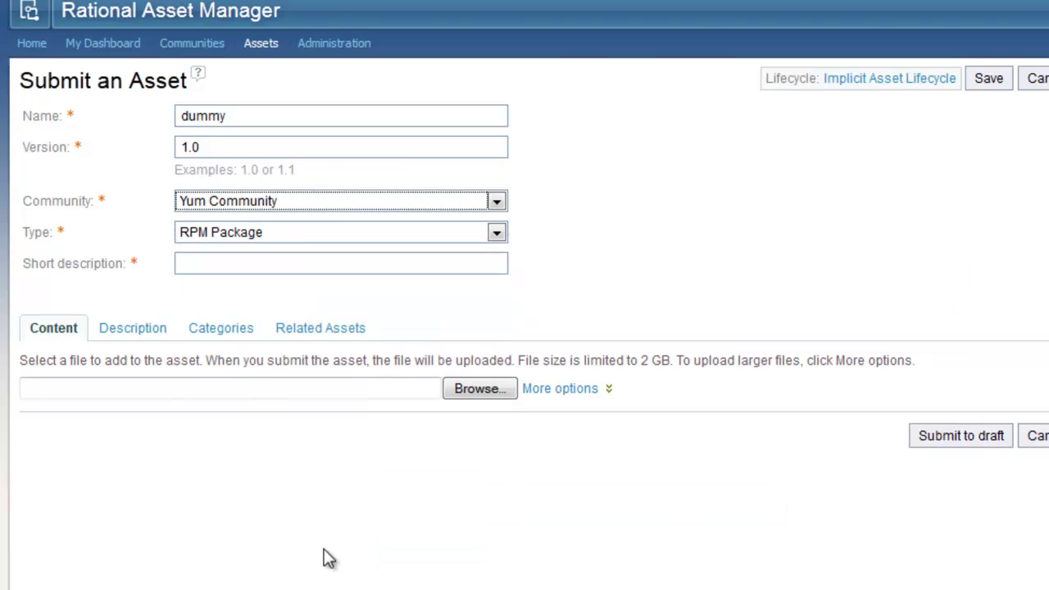
pyautogui.click(302, 264)
pyautogui.write('dummy')
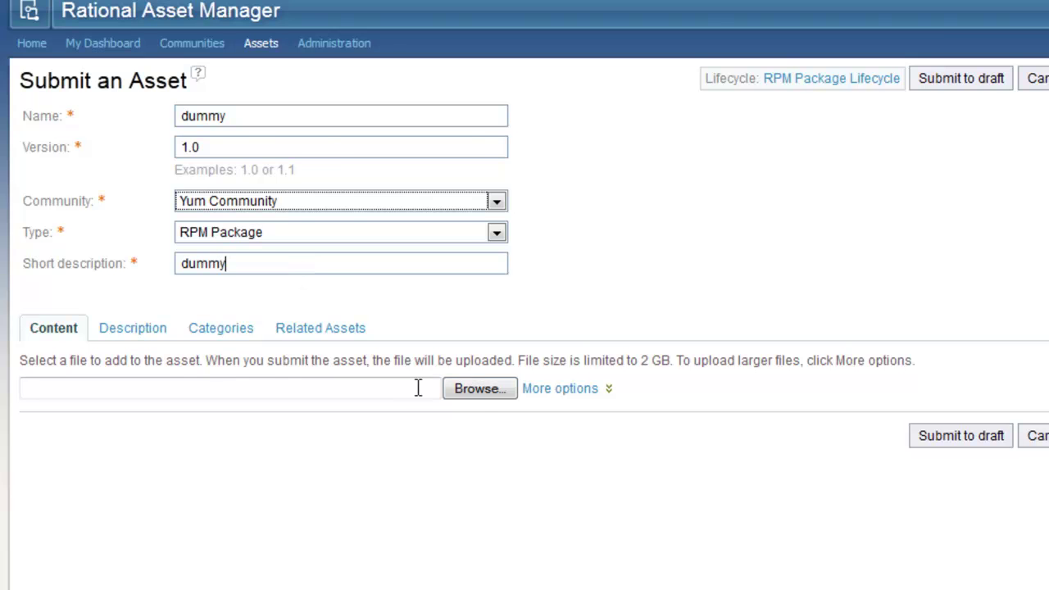
# Step: Attach armagetronad-0.2.8.2.1-1.el3.rf.i386.rpm as the asset's content and submit the asset to draft
pyautogui.click(475, 391)
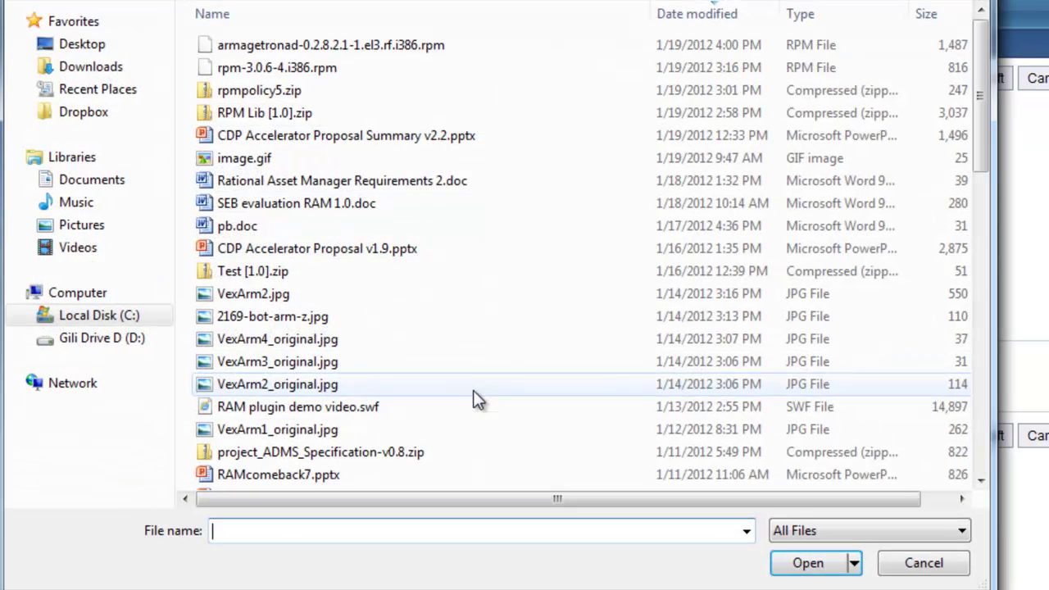
pyautogui.click(398, 47)
pyautogui.click(807, 565)
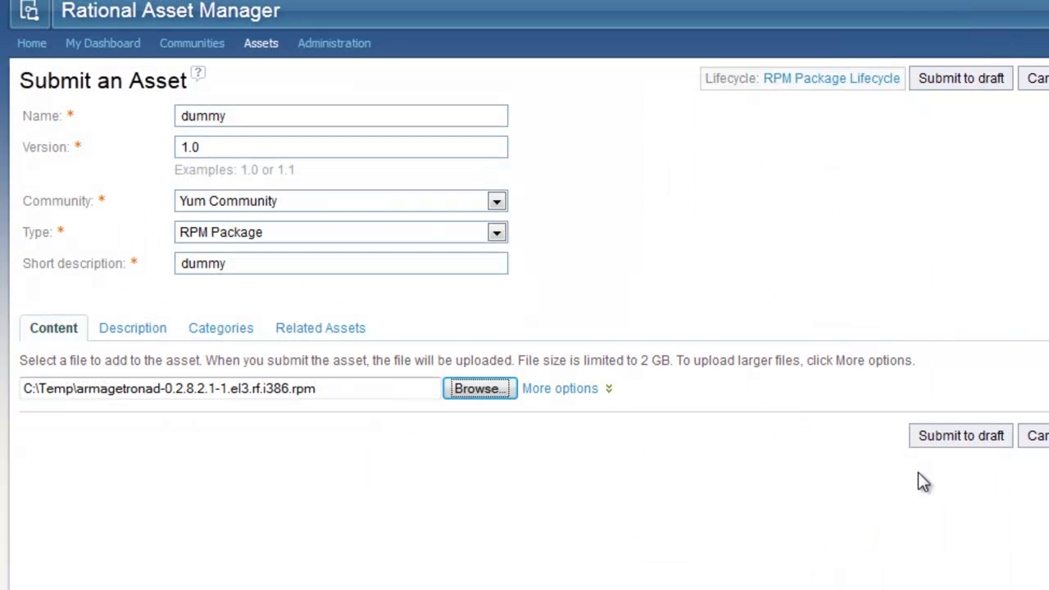
pyautogui.click(947, 434)
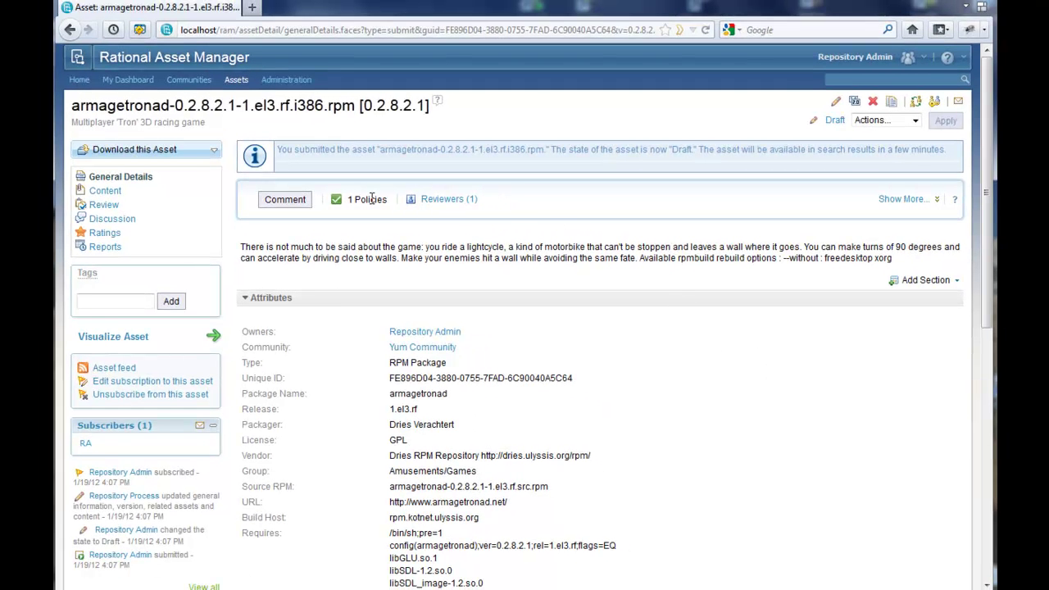
# Step: Check which policy applies to the submitted asset, view its lifecycle diagram and close the diagram window
pyautogui.moveTo(371, 199)
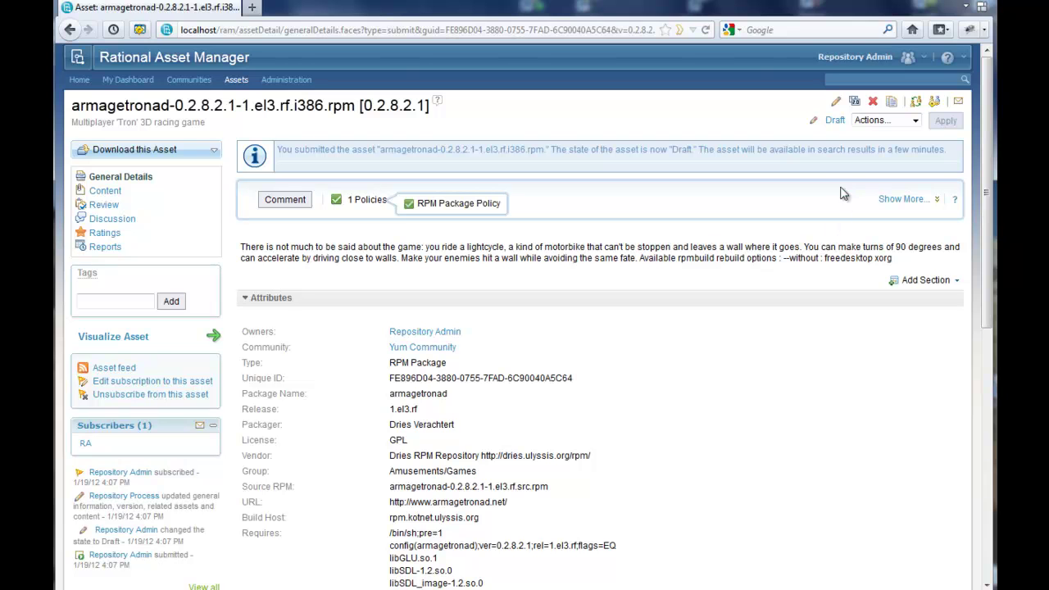
pyautogui.click(835, 123)
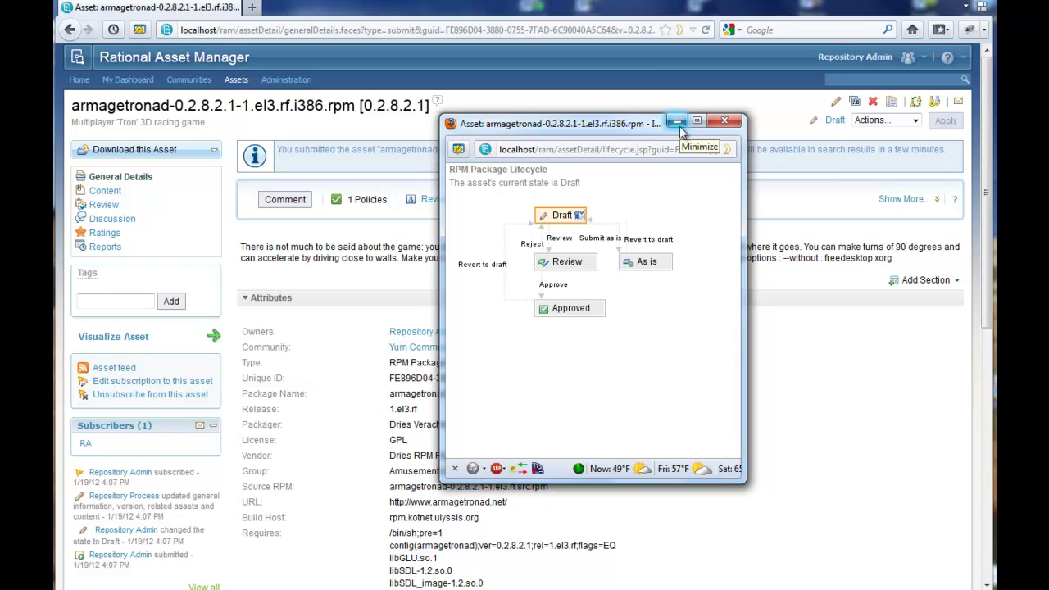
pyautogui.click(737, 123)
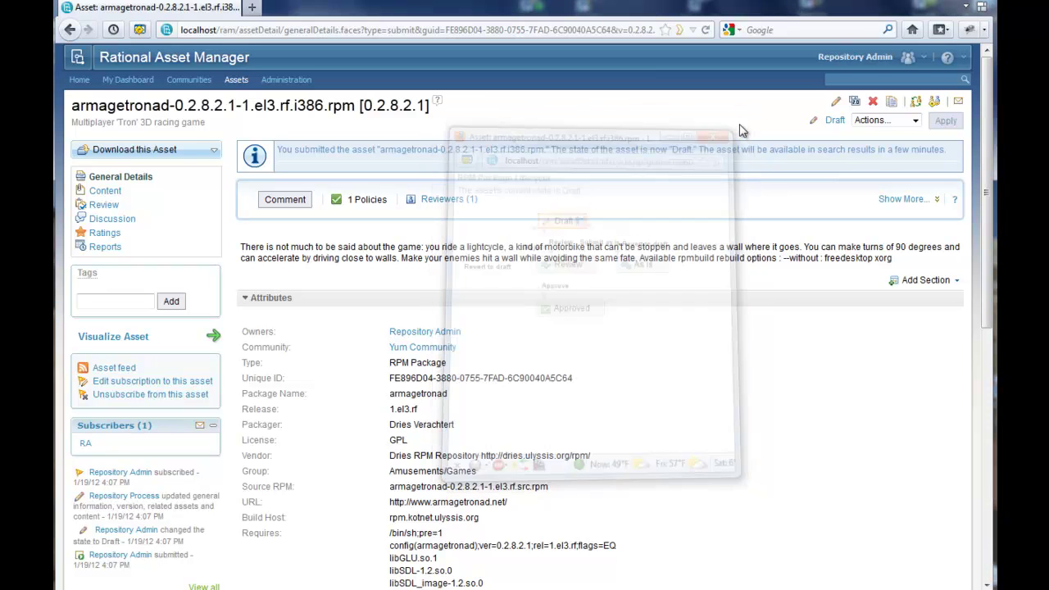
# Step: Review the asset's attributes and expand the Capability and Requires groups under its related assets
pyautogui.scroll(-4, 873, 388)
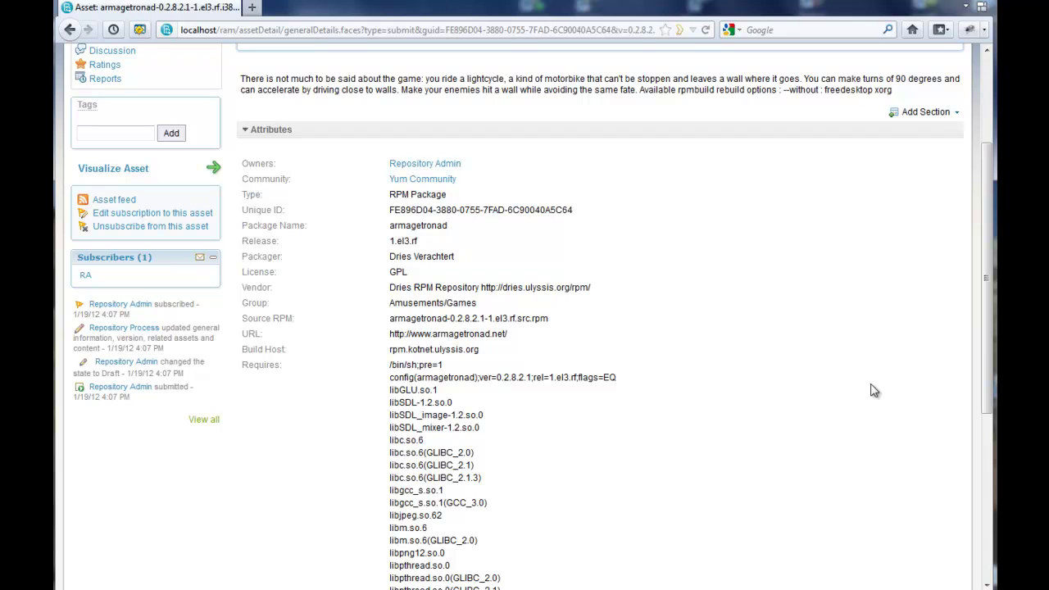
pyautogui.scroll(-8, 873, 391)
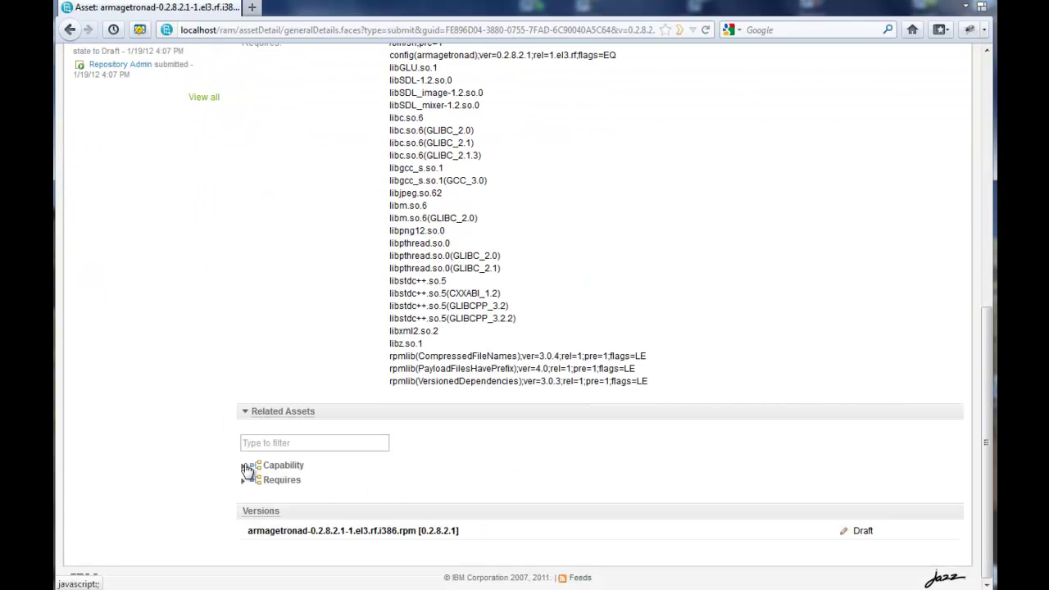
pyautogui.click(251, 466)
pyautogui.click(243, 526)
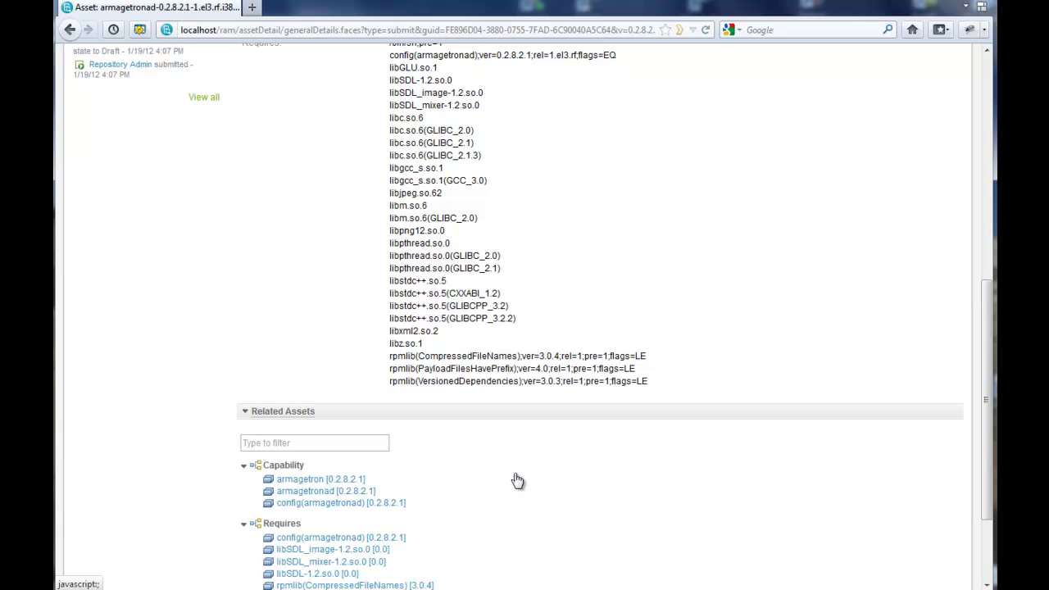
pyautogui.scroll(-3, 596, 385)
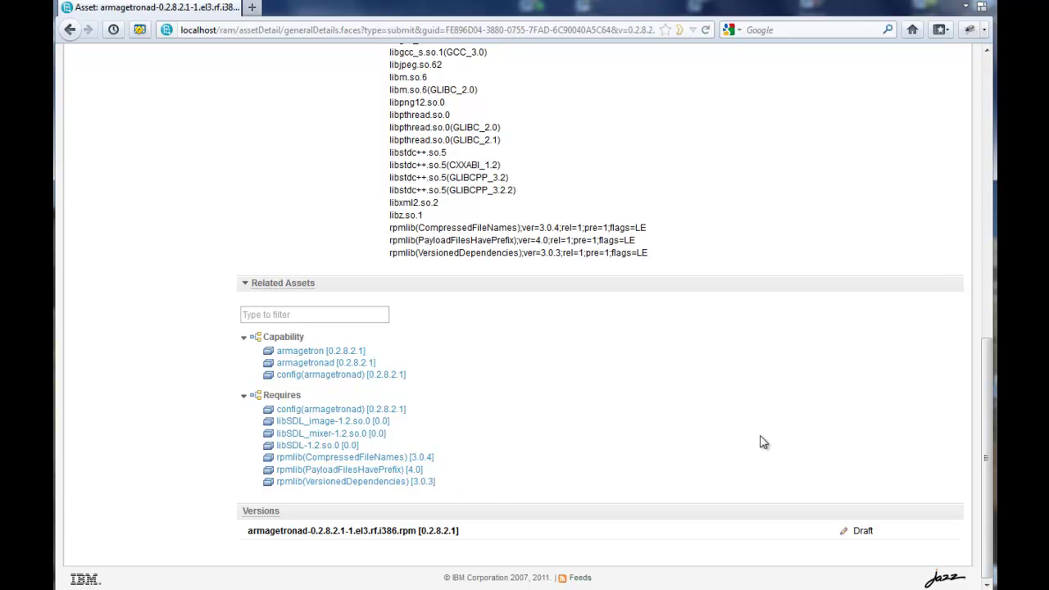
pyautogui.scroll(12, 762, 443)
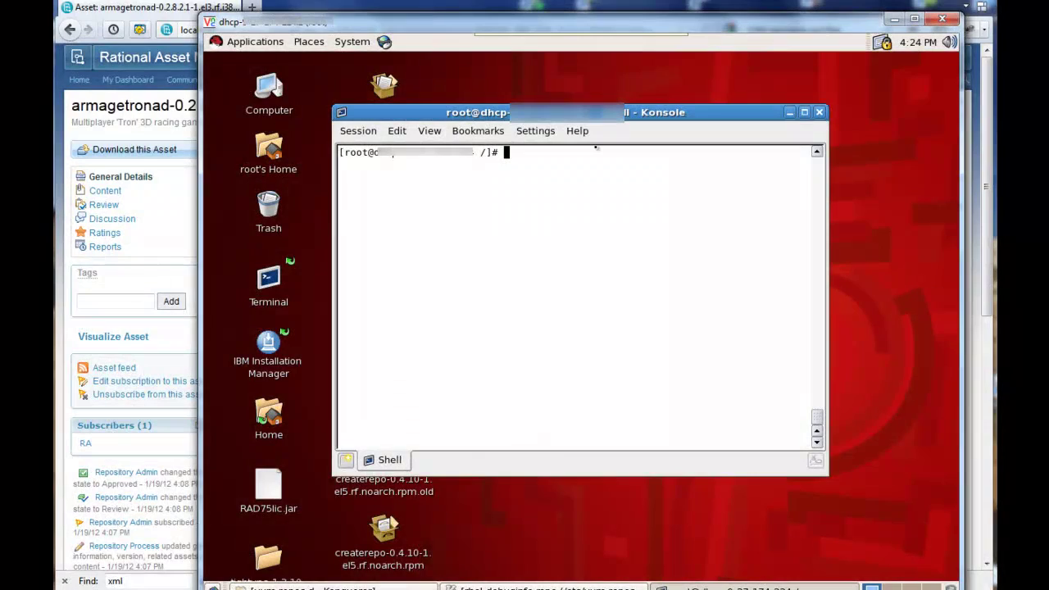
# Step: In the remote machine's Konsole shell, change the working directory to /etc/yum.repos.d/
pyautogui.write('cd /etc/')
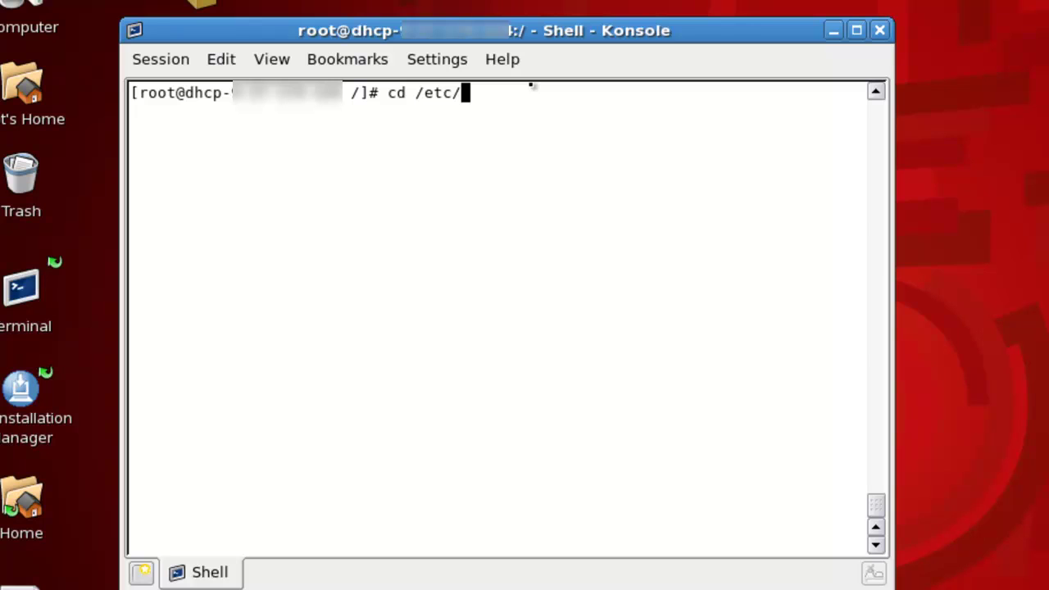
pyautogui.write('yum.repos.d/')
pyautogui.press('Return')
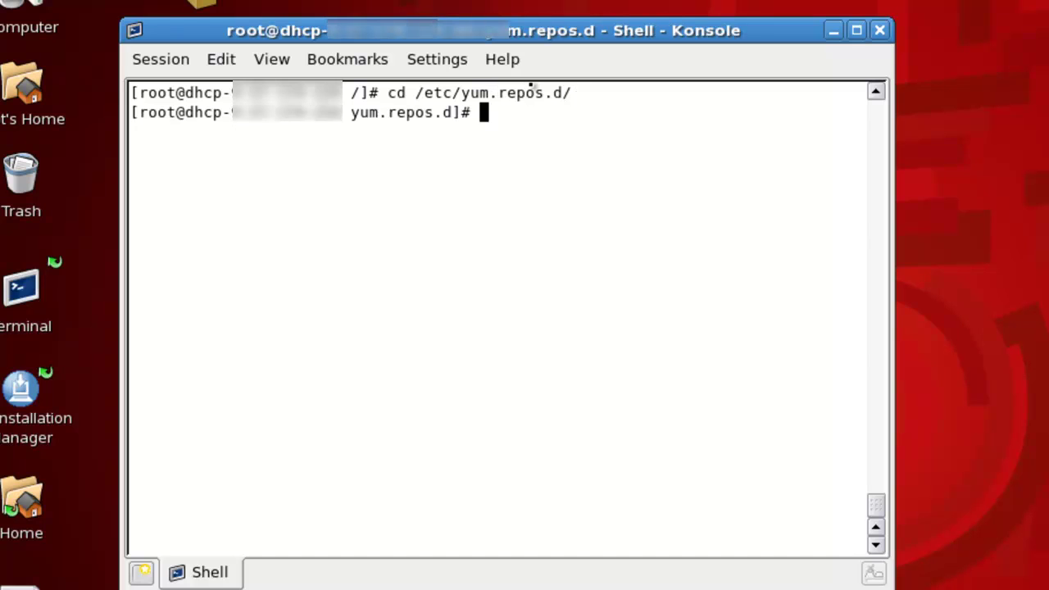
# Step: List the files in the repository configuration directory and display the contents of M1.repo
pyautogui.write('ls')
pyautogui.press('Return')
pyautogui.write('cat M1.repo')
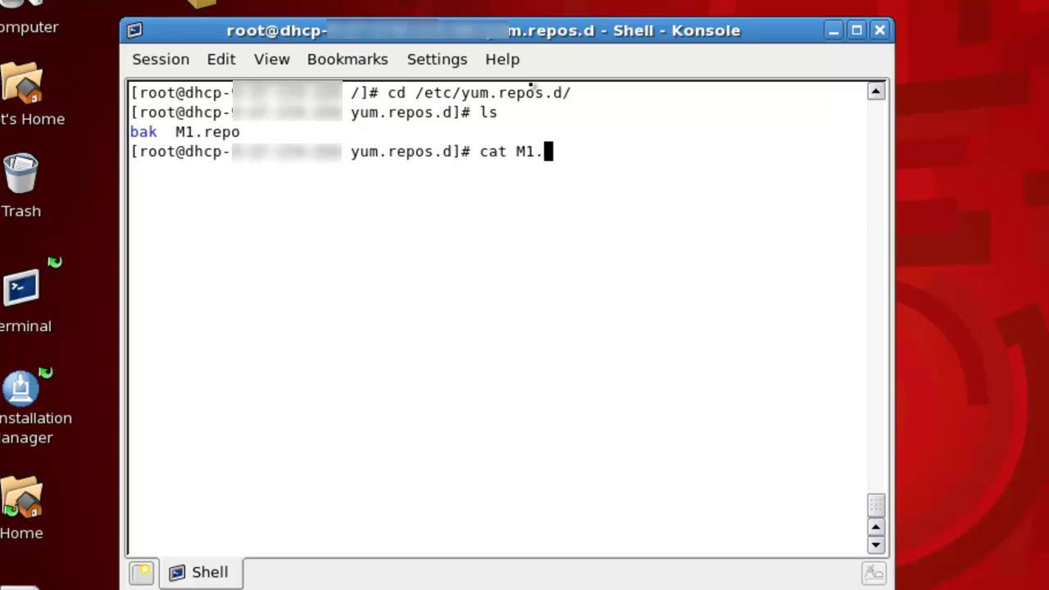
pyautogui.press('Return')
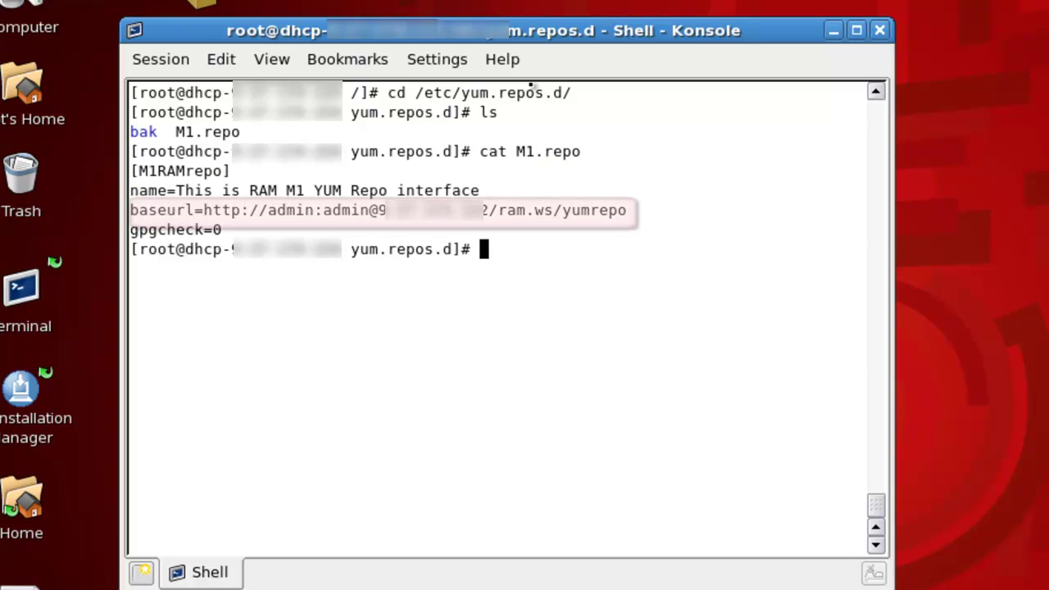
# Step: Clean all cached yum data with yum clean all and clear the terminal screen
pyautogui.write('yum clean all')
pyautogui.press('Return')
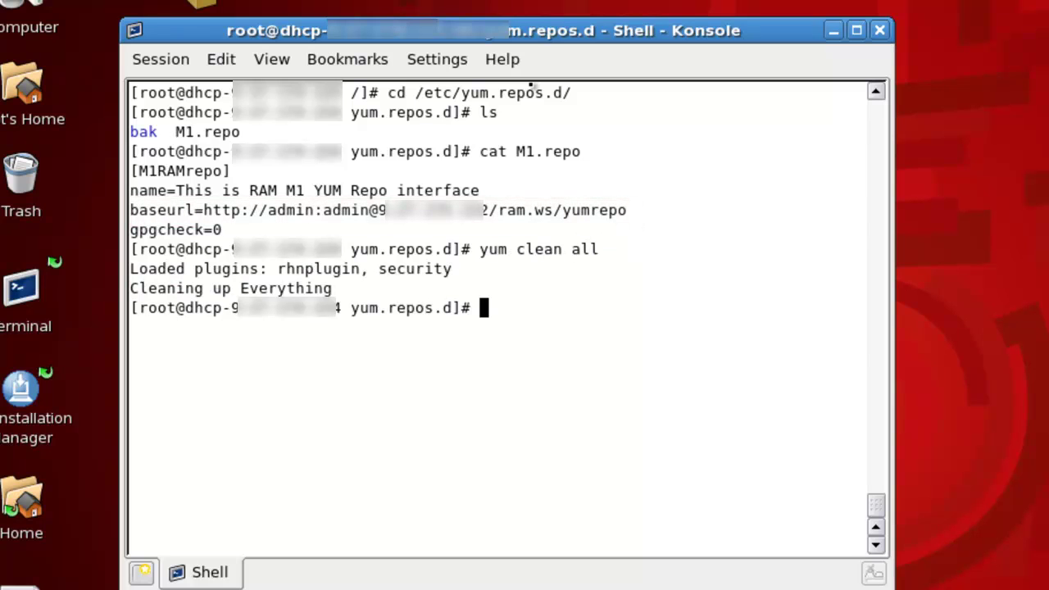
pyautogui.write('clear')
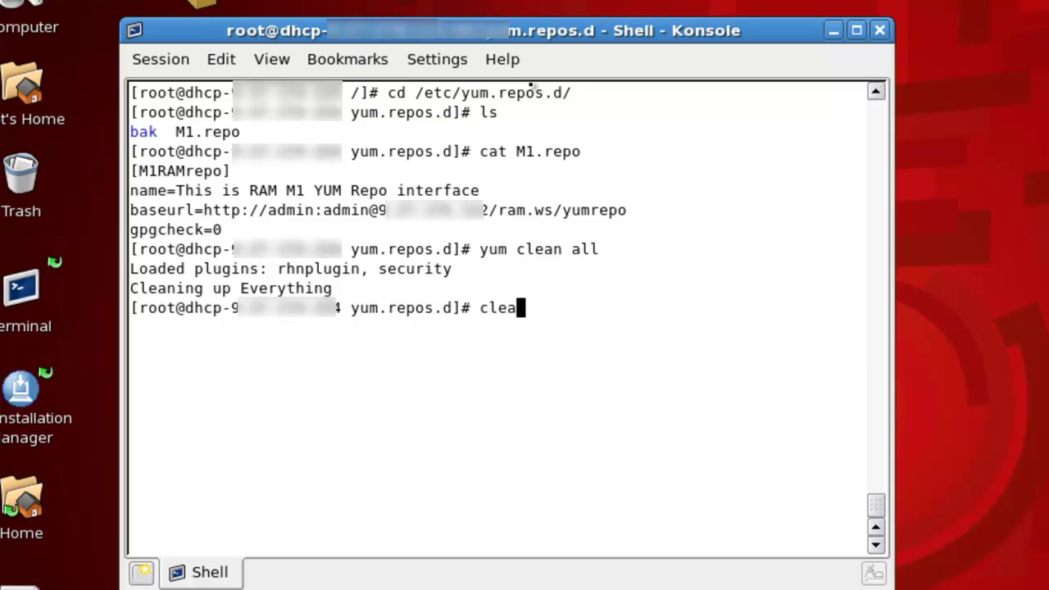
pyautogui.press('Return')
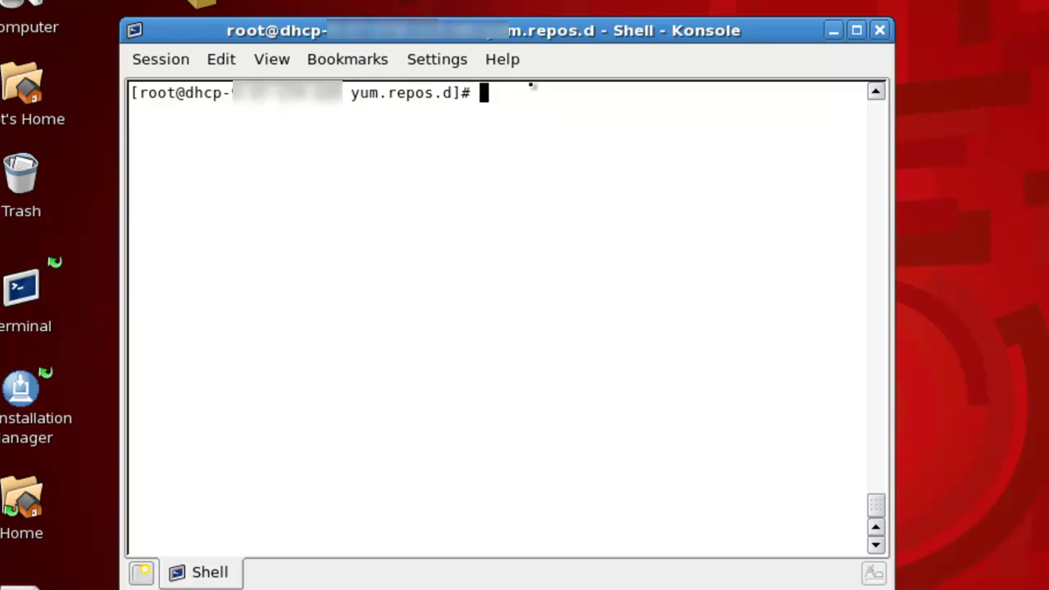
# Step: Install the armagetronad package with yum and accept the transaction
pyautogui.write('yum in')
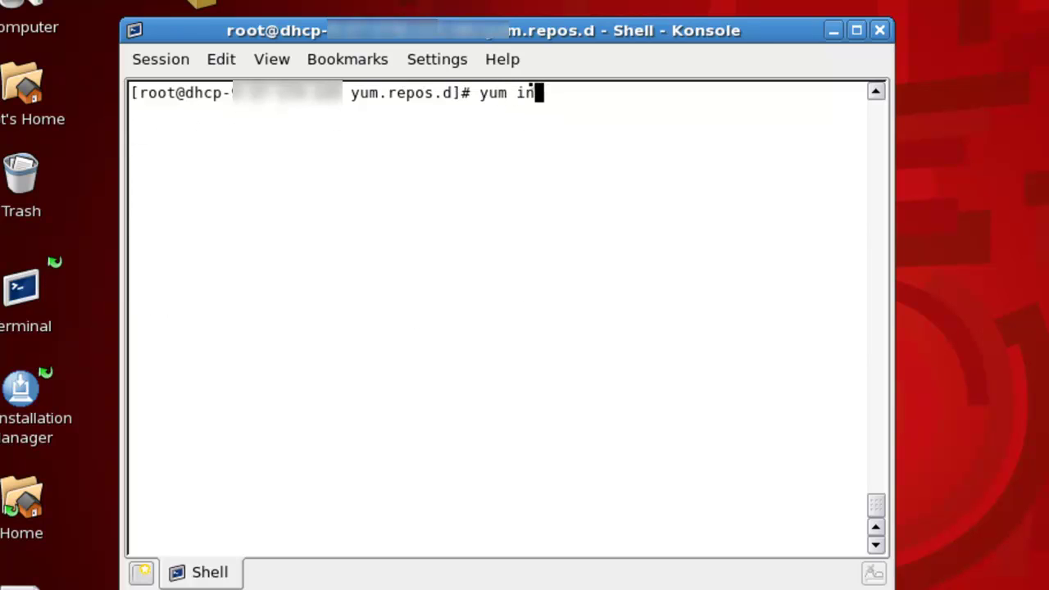
pyautogui.write('stall a')
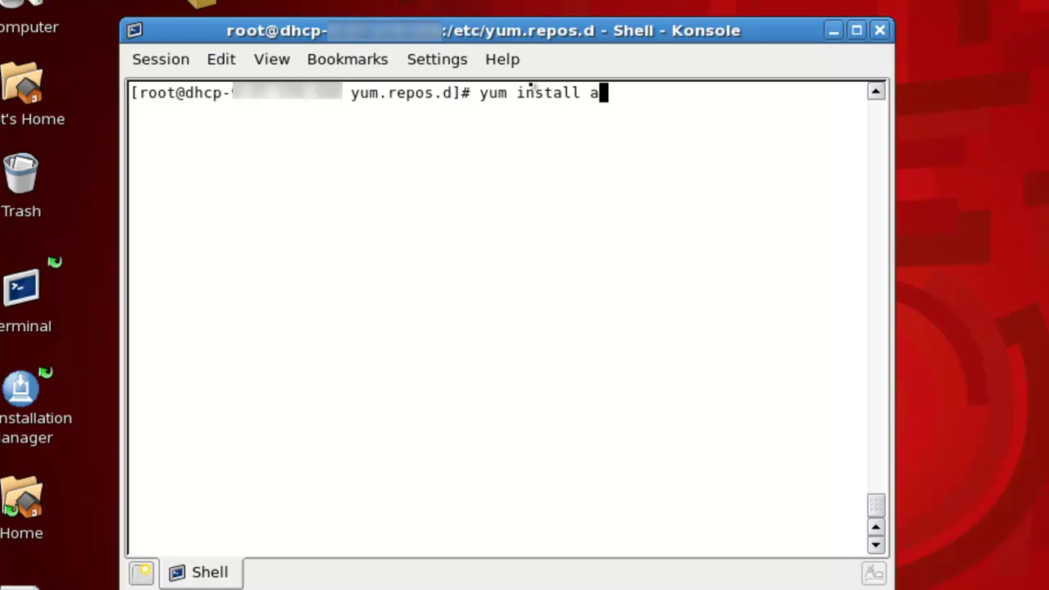
pyautogui.write('rmagetronad')
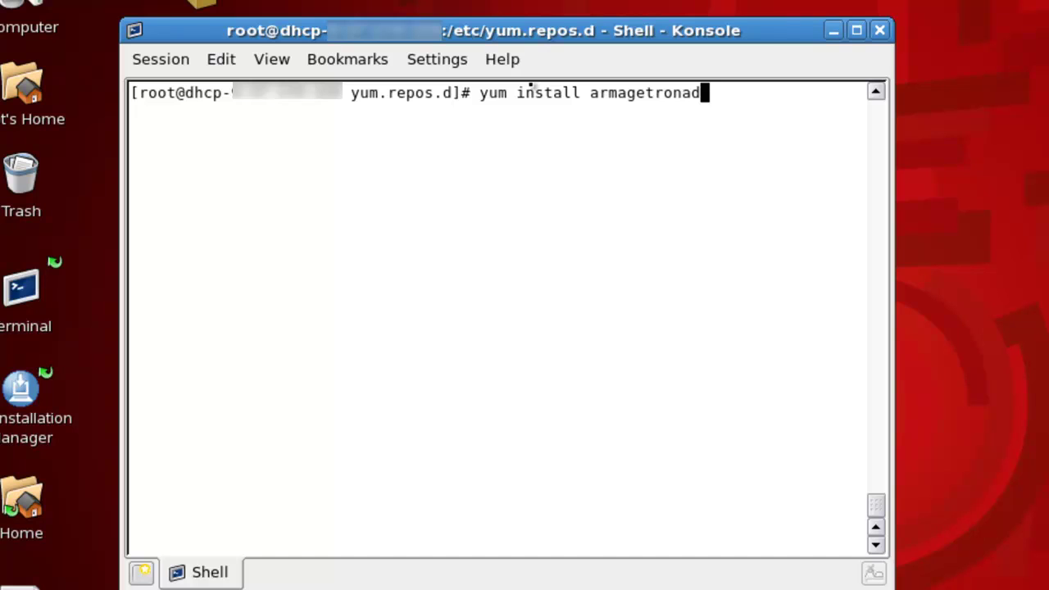
pyautogui.press('Return')
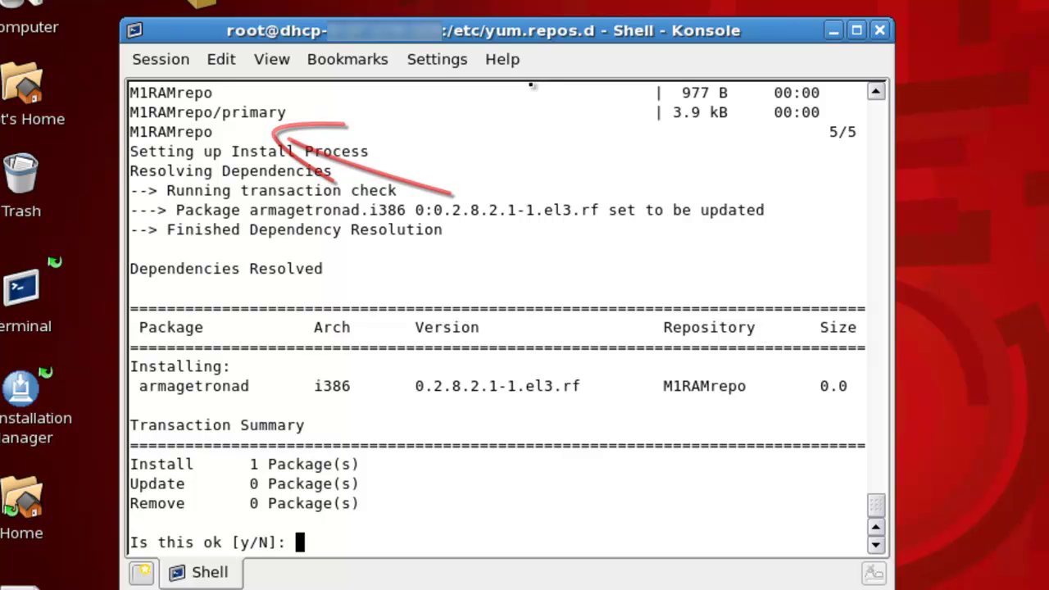
pyautogui.write('y')
pyautogui.press('Return')
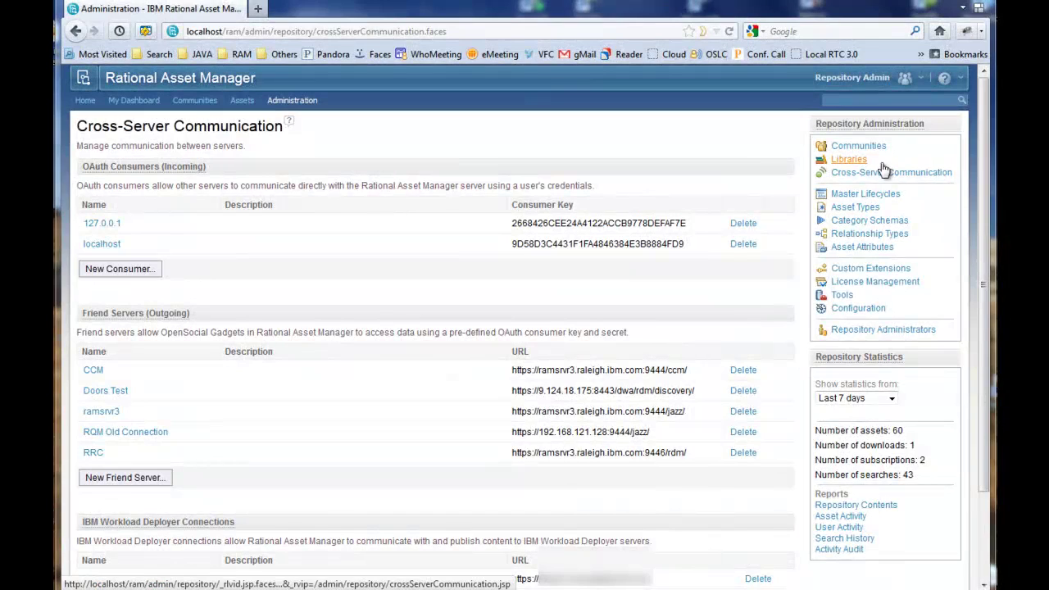
# Step: Open Rational Asset Manager's Cross-Server Communication settings and view the IBM Workload Deployer connections
pyautogui.click(885, 174)
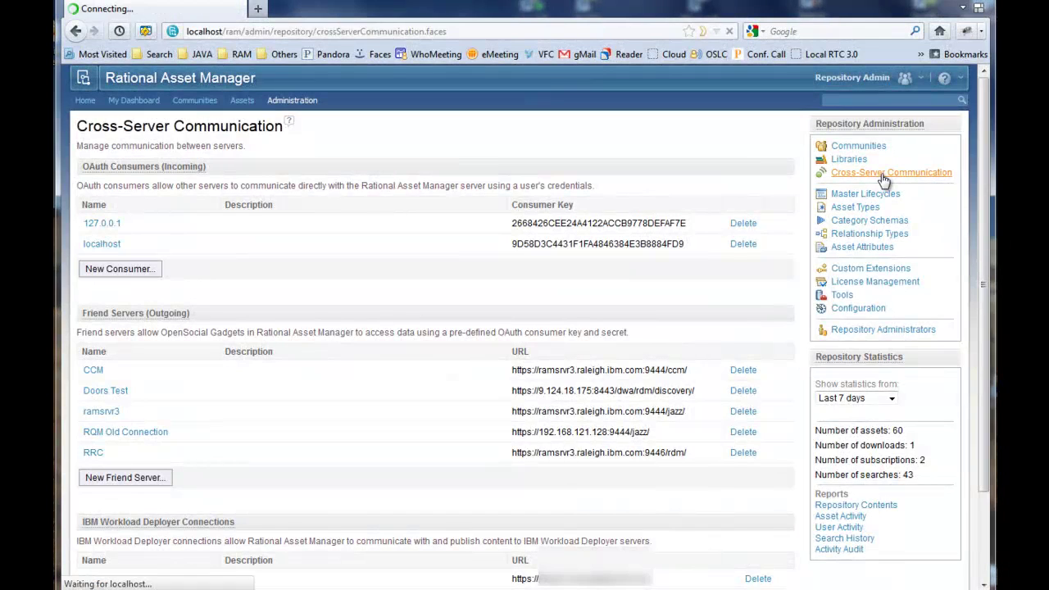
pyautogui.moveTo(987, 203); pyautogui.dragTo(985, 294)
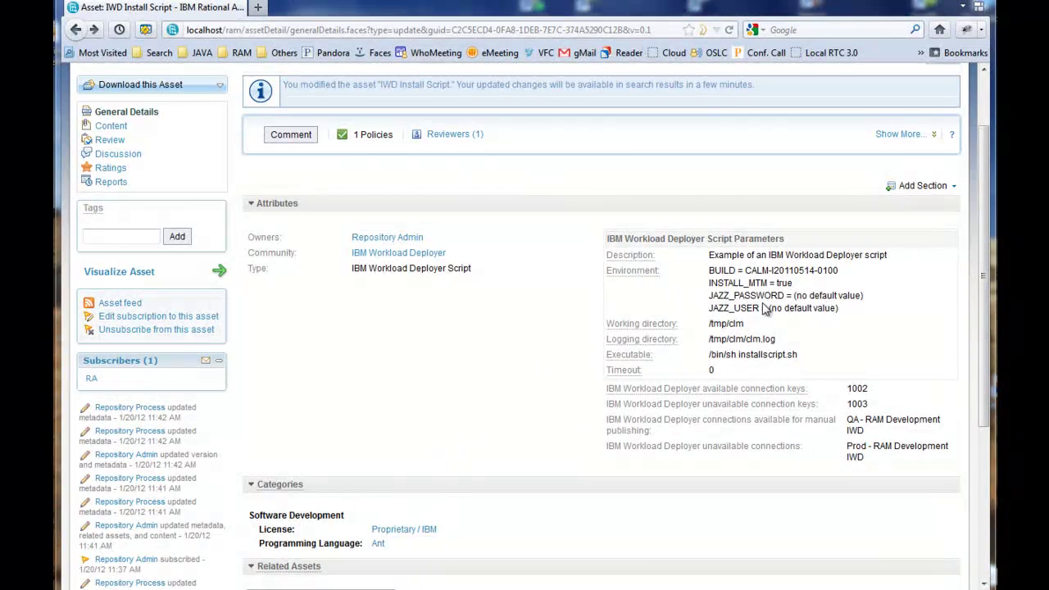
# Step: Review the IWD Install Script asset's details and the lifecycle configuration of its Submitted state, and view the IWD Policy configuration
pyautogui.scroll(-5, 884, 293)
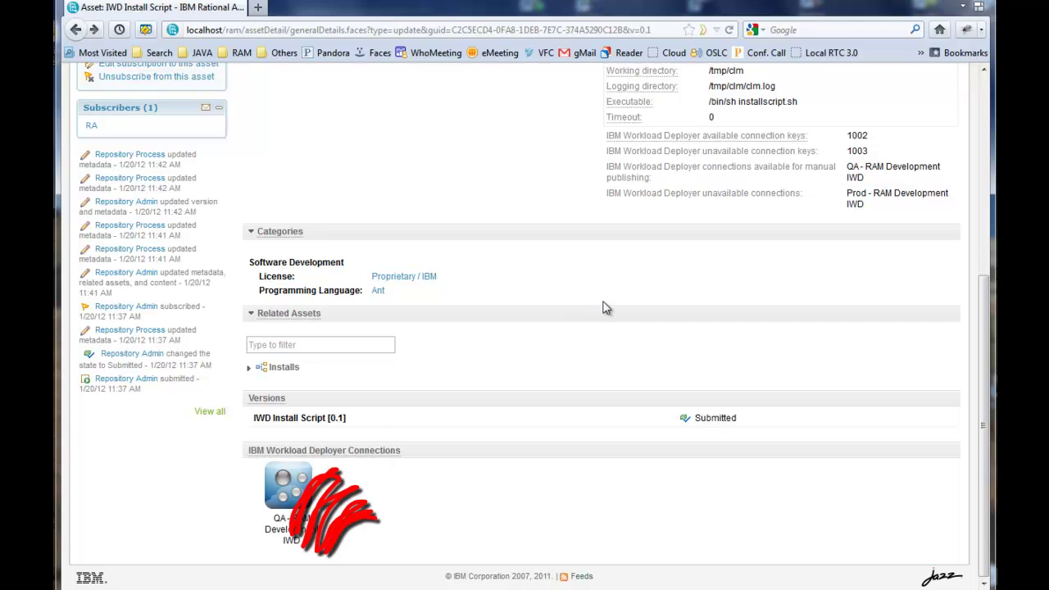
pyautogui.scroll(5, 603, 307)
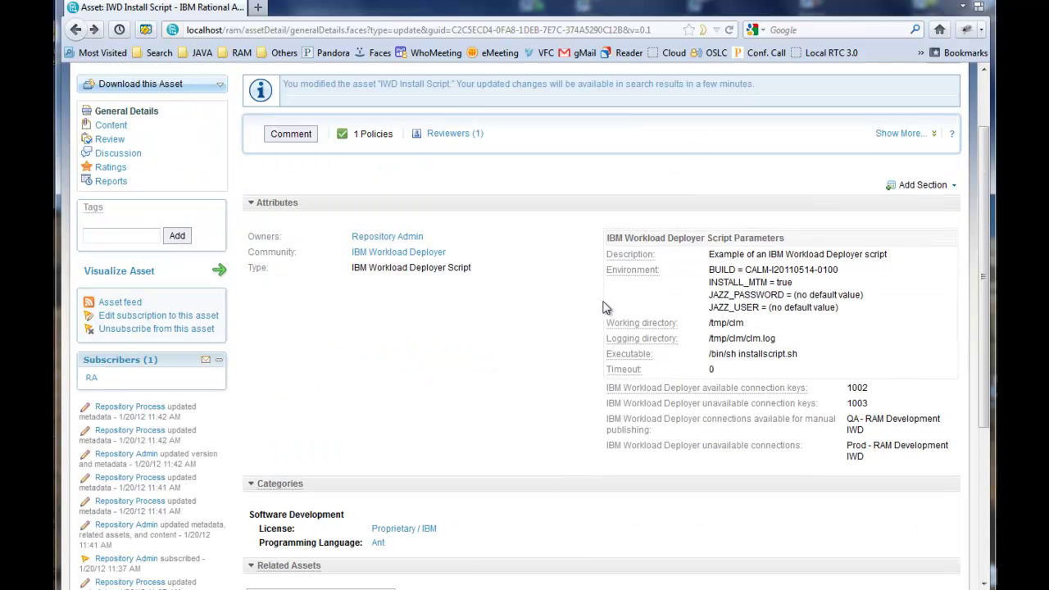
pyautogui.click(120, 141)
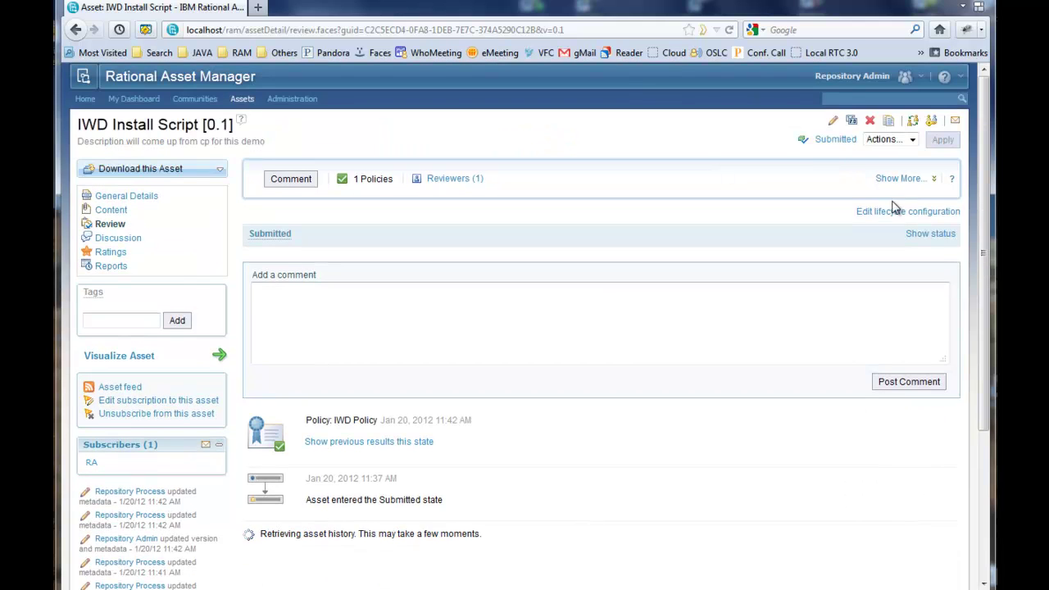
pyautogui.click(897, 212)
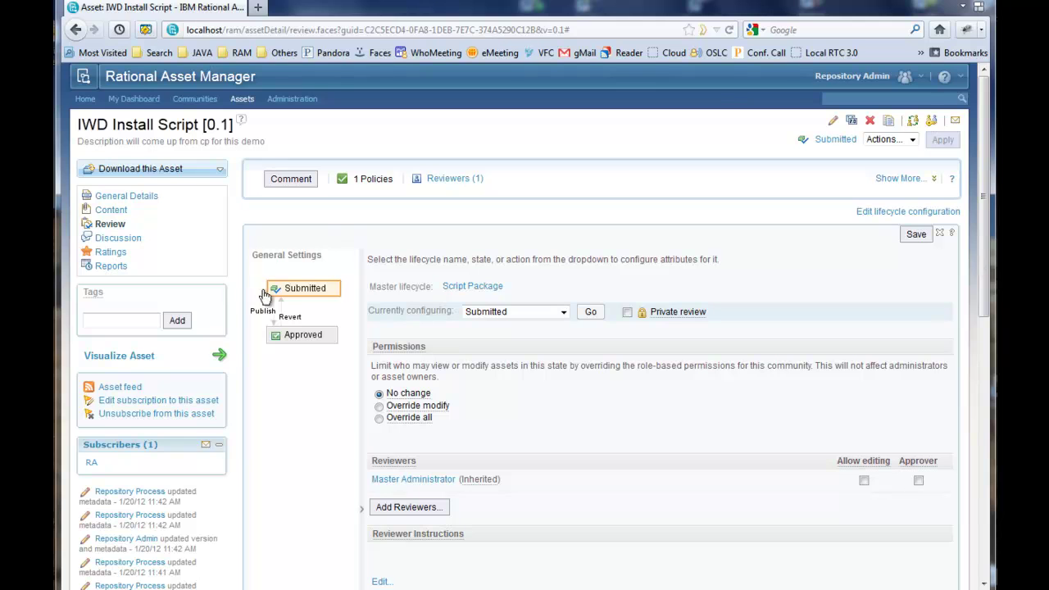
pyautogui.scroll(-2, 984, 338)
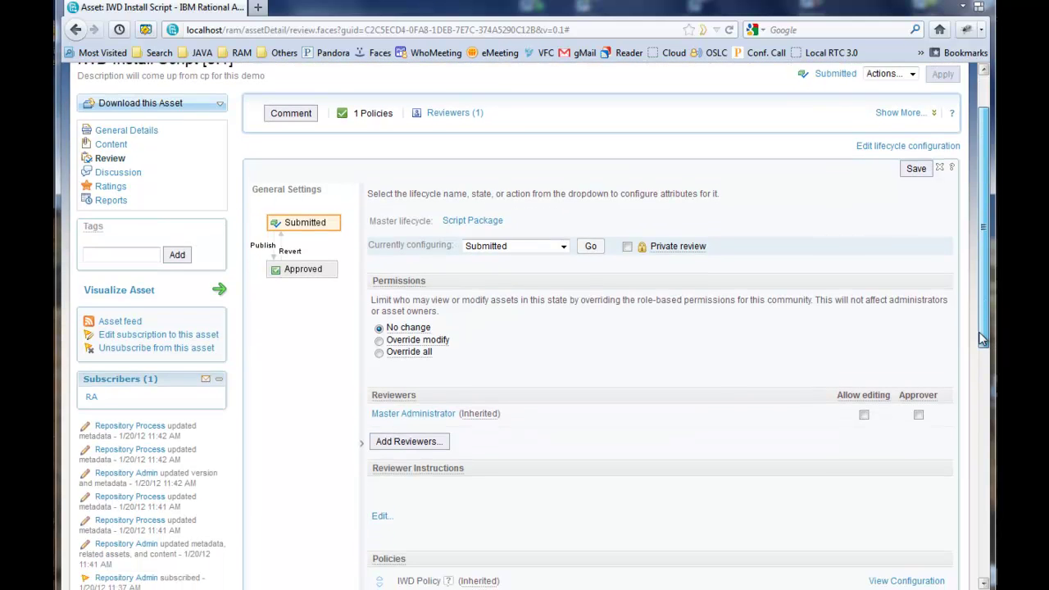
pyautogui.scroll(-4, 984, 338)
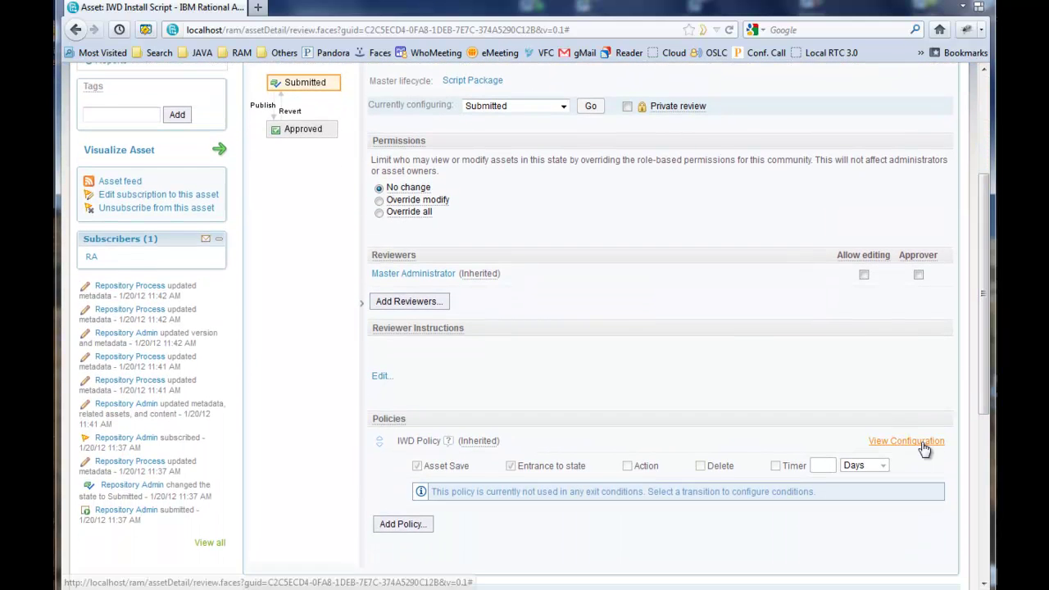
pyautogui.click(925, 444)
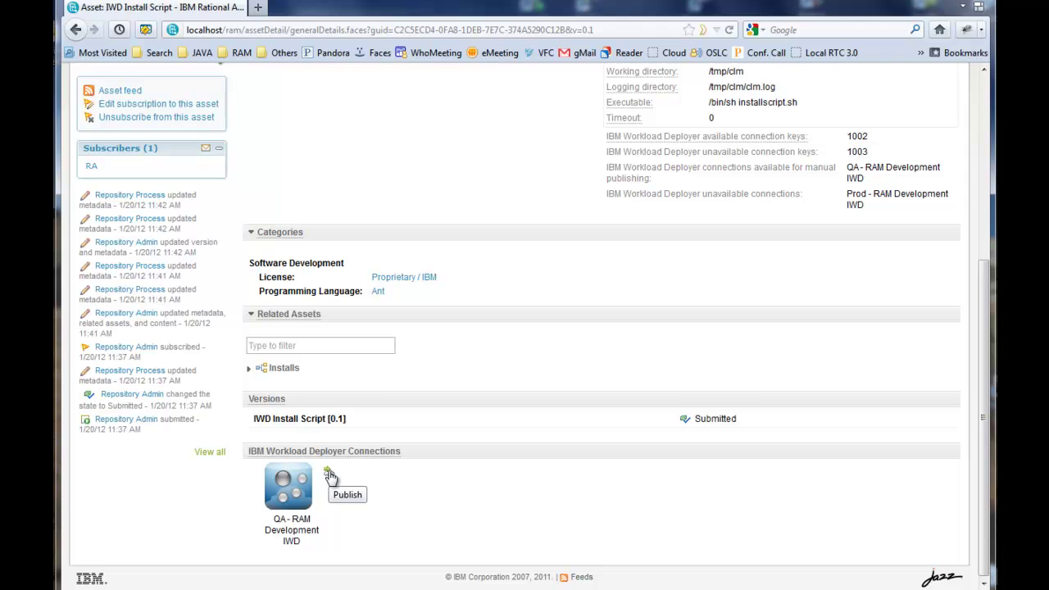
# Step: Publish the IWD Install Script asset to the QA - RAM Development IWD connection and open the published script package in IBM Workload Deployer
pyautogui.click(329, 474)
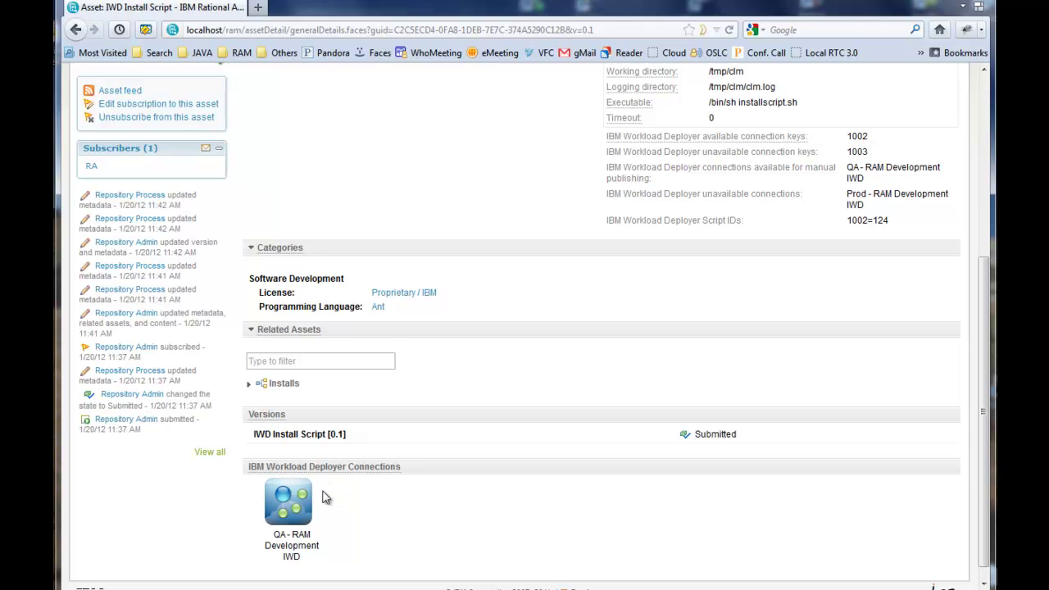
pyautogui.moveTo(315, 495)
pyautogui.click(298, 499)
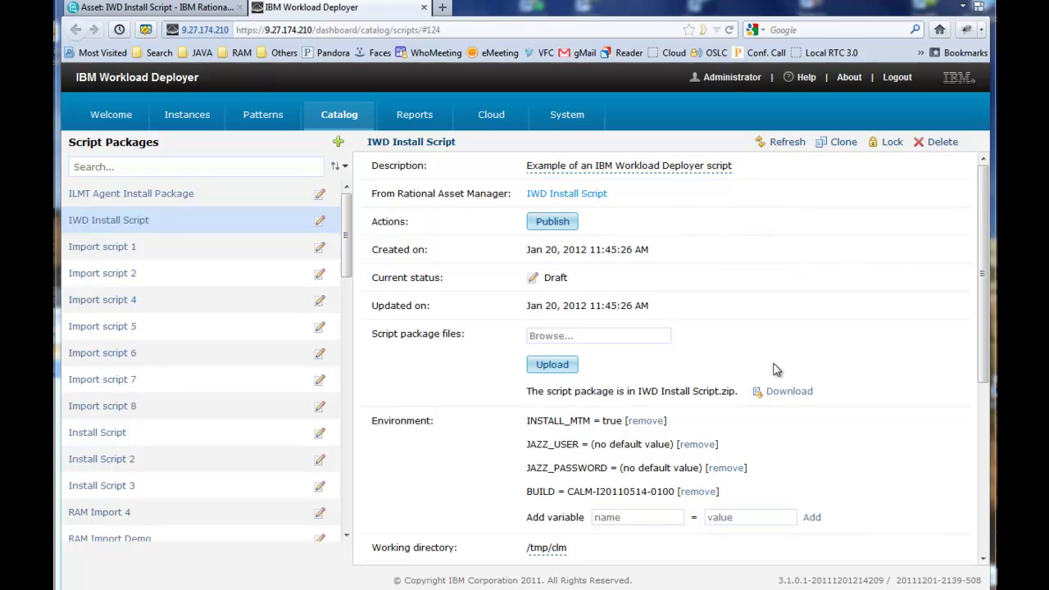
# Step: Open the script package's linked Rational Asset Manager asset in a new browser tab and return to IBM Workload Deployer
pyautogui.rightClick(590, 201)
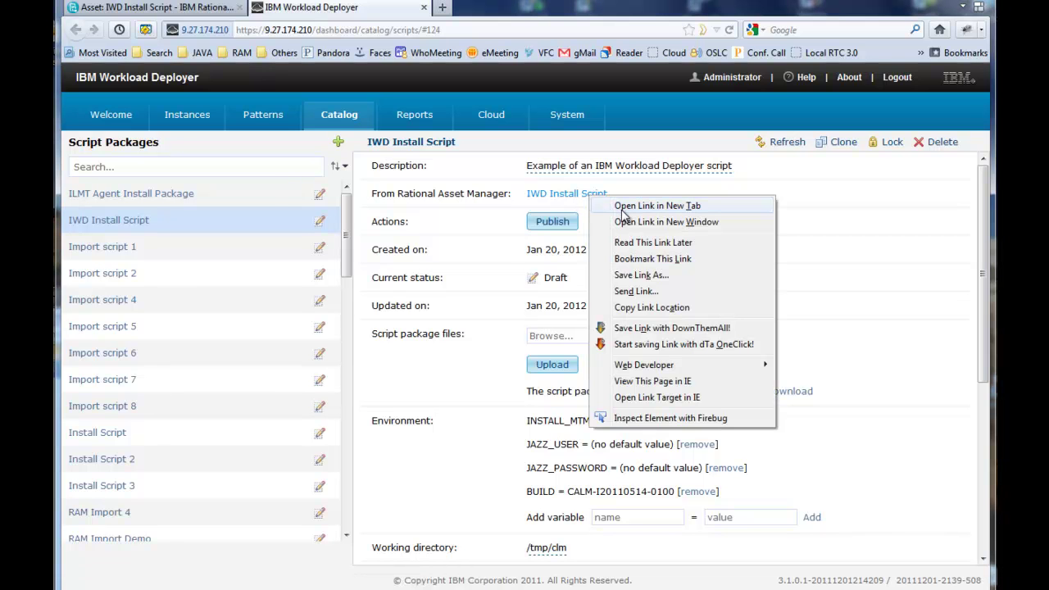
pyautogui.click(623, 211)
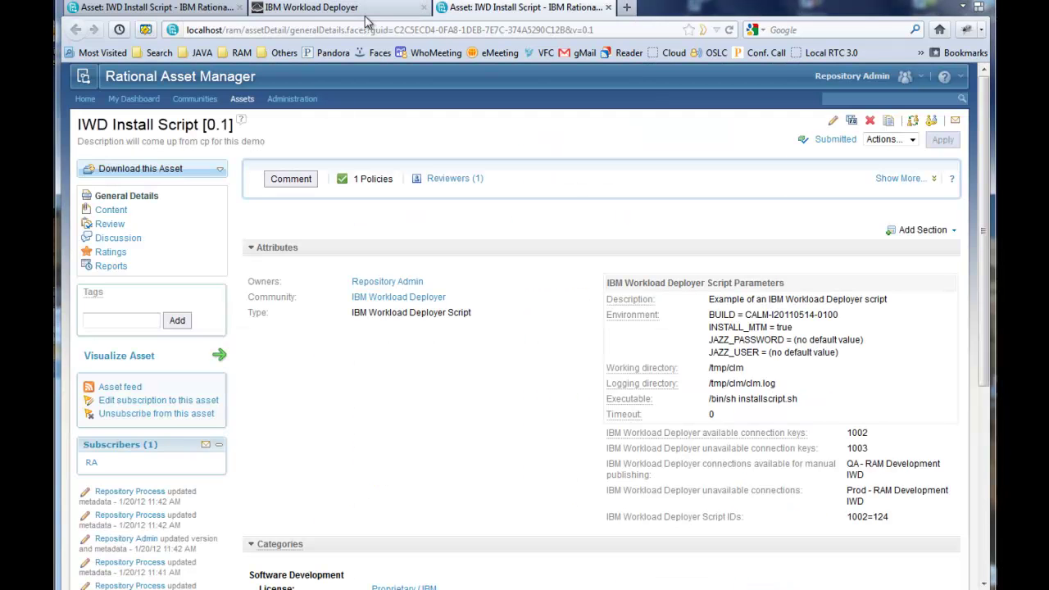
pyautogui.click(364, 16)
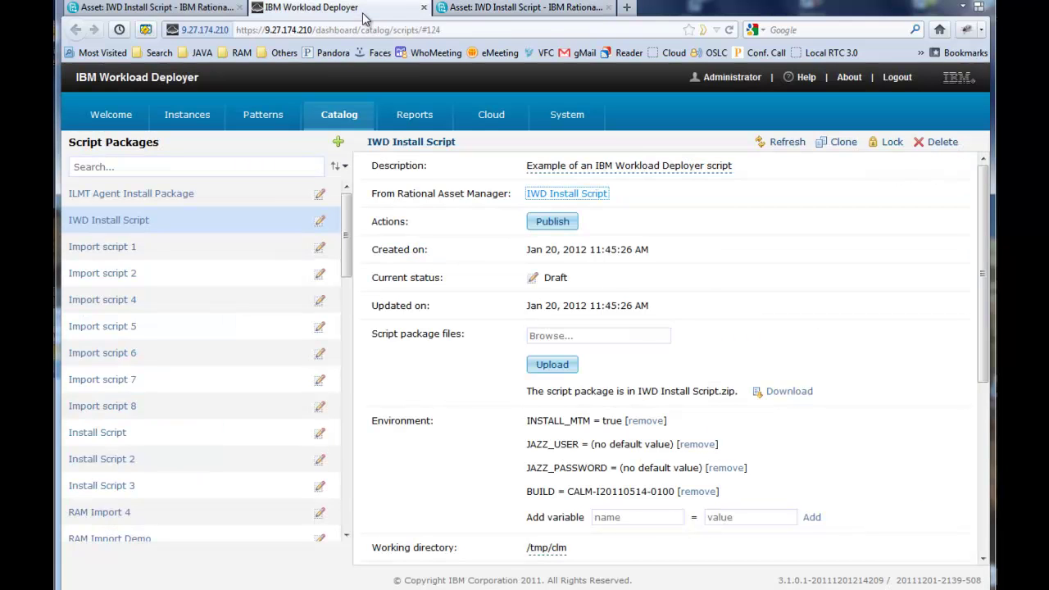
# Step: Review the published script package's status, package file, environment variables and directories in IBM Workload Deployer
pyautogui.scroll(-1, 746, 227)
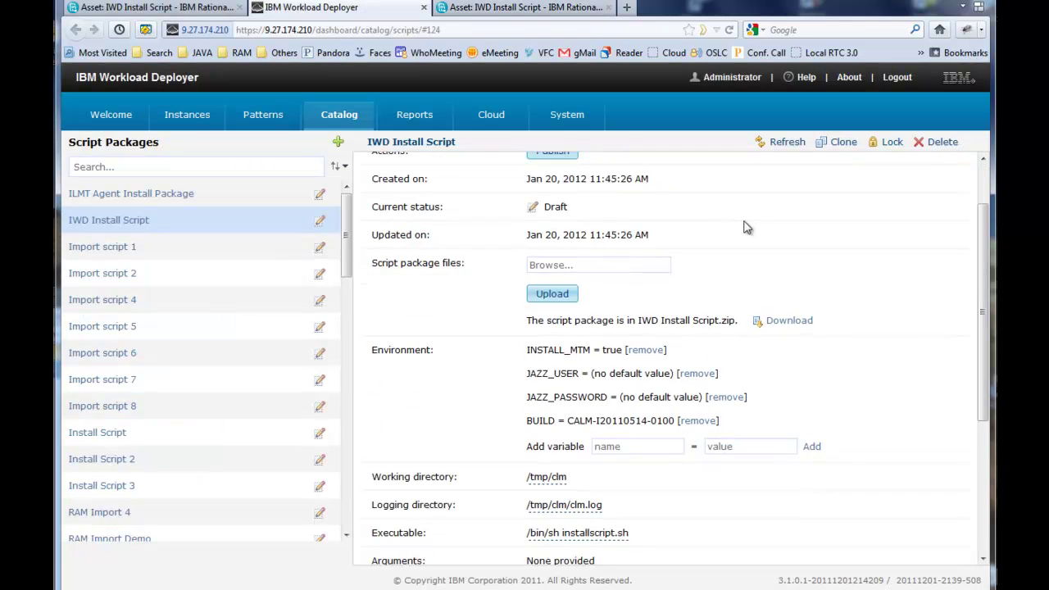
pyautogui.scroll(-4, 747, 227)
pyautogui.scroll(4, 747, 227)
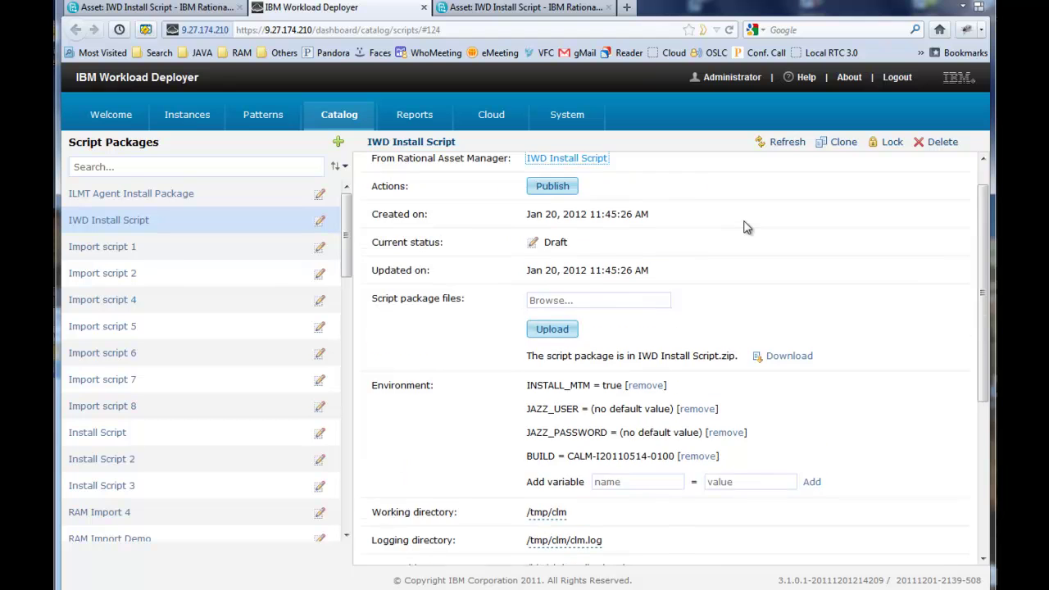
pyautogui.scroll(1, 746, 228)
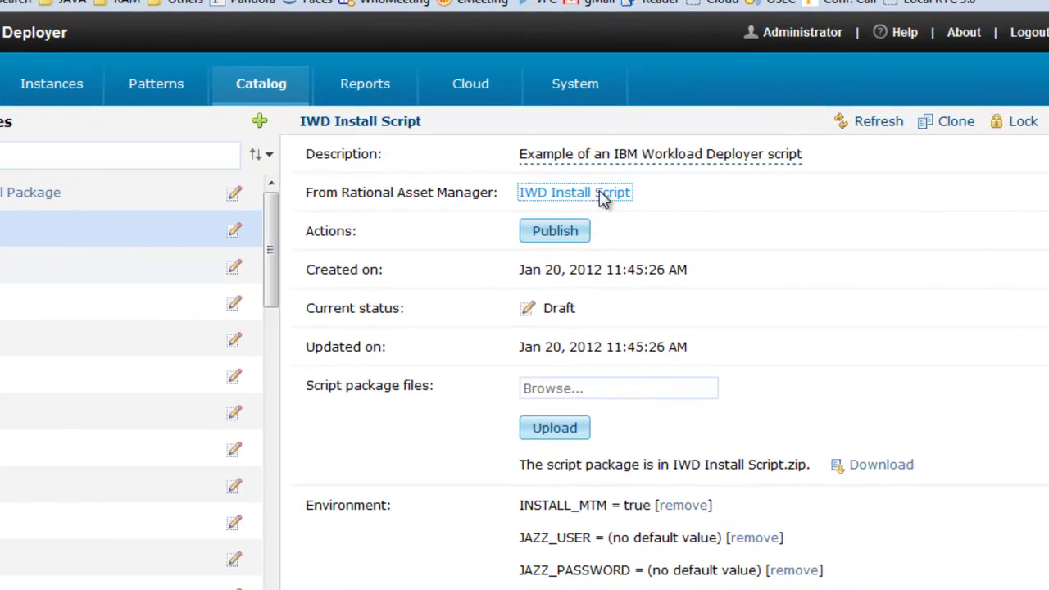
# Step: Check the Rational Asset Manager URL for the script package, close its dialog and review the approved IWD Install Script asset
pyautogui.click(562, 195)
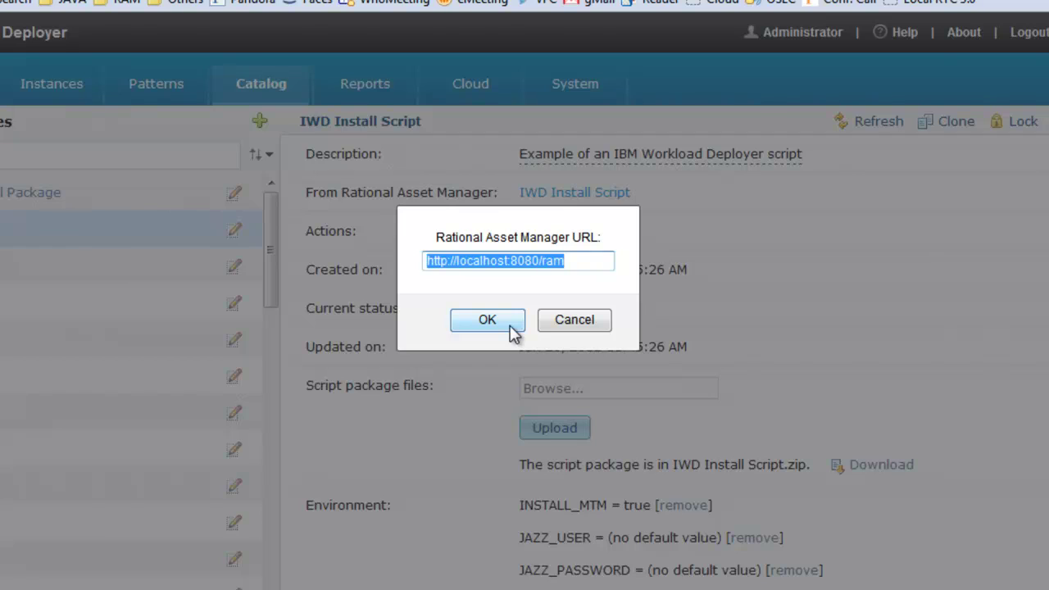
pyautogui.click(549, 321)
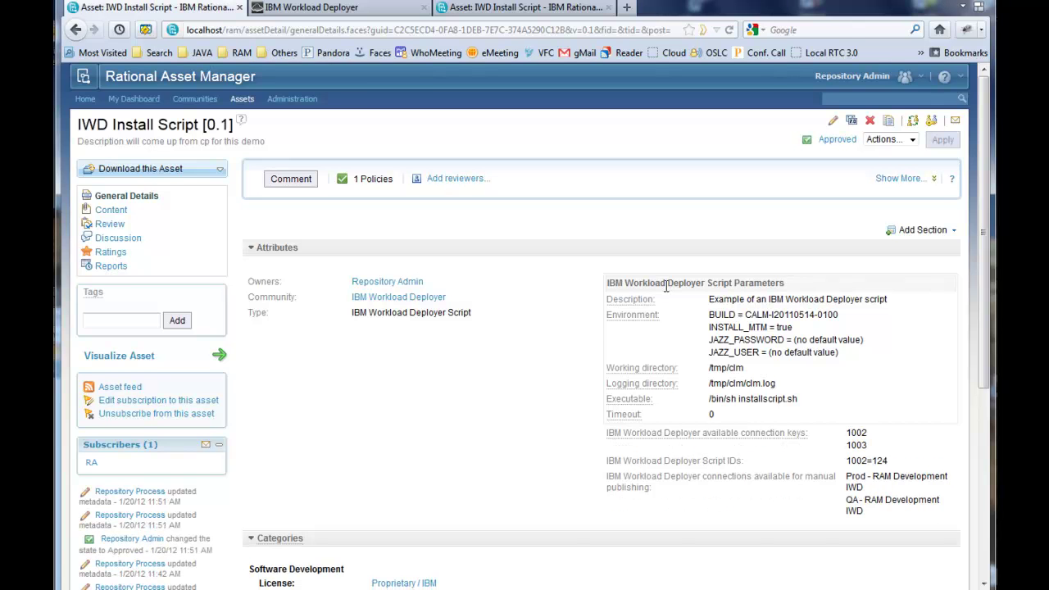
pyautogui.scroll(-6, 665, 285)
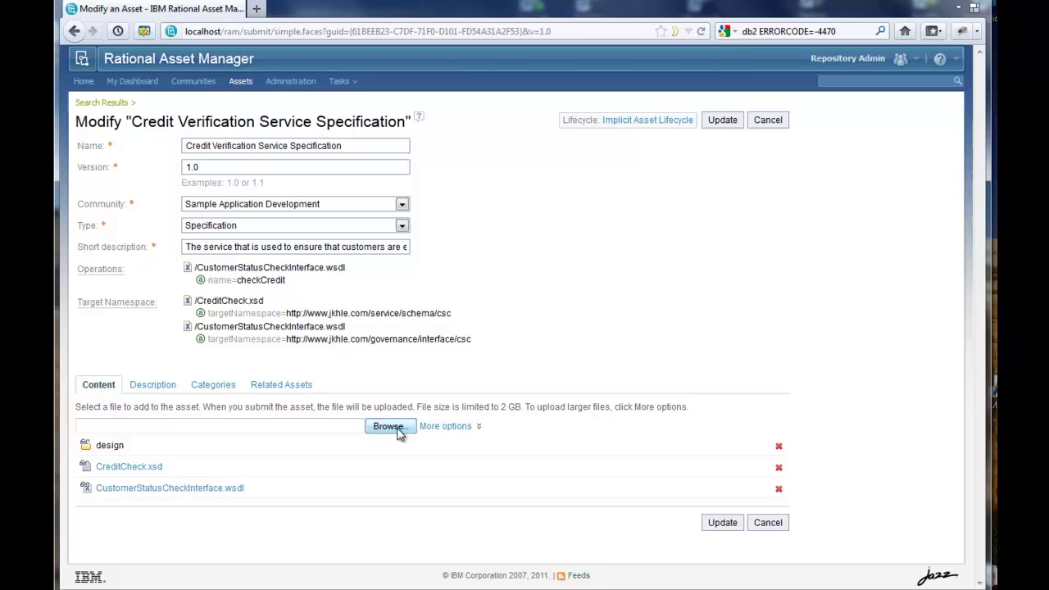
# Step: Select C:\Temp\CustomerStatusCheckInterface.wsdl as content for the Credit Verification Service Specification asset and expand the Software Development categories
pyautogui.click(391, 426)
pyautogui.doubleClick(334, 83)
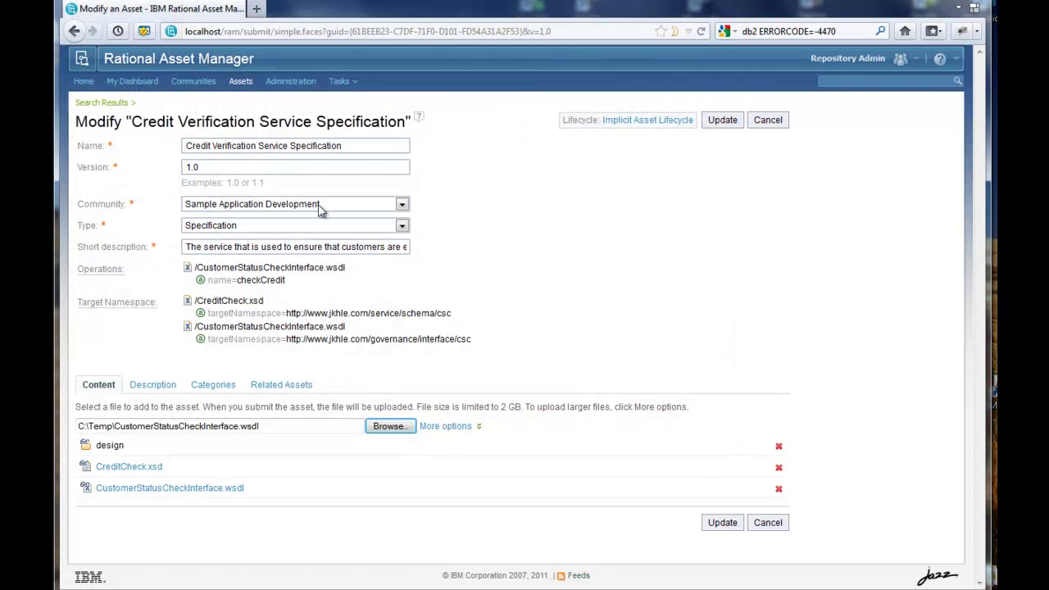
pyautogui.click(214, 385)
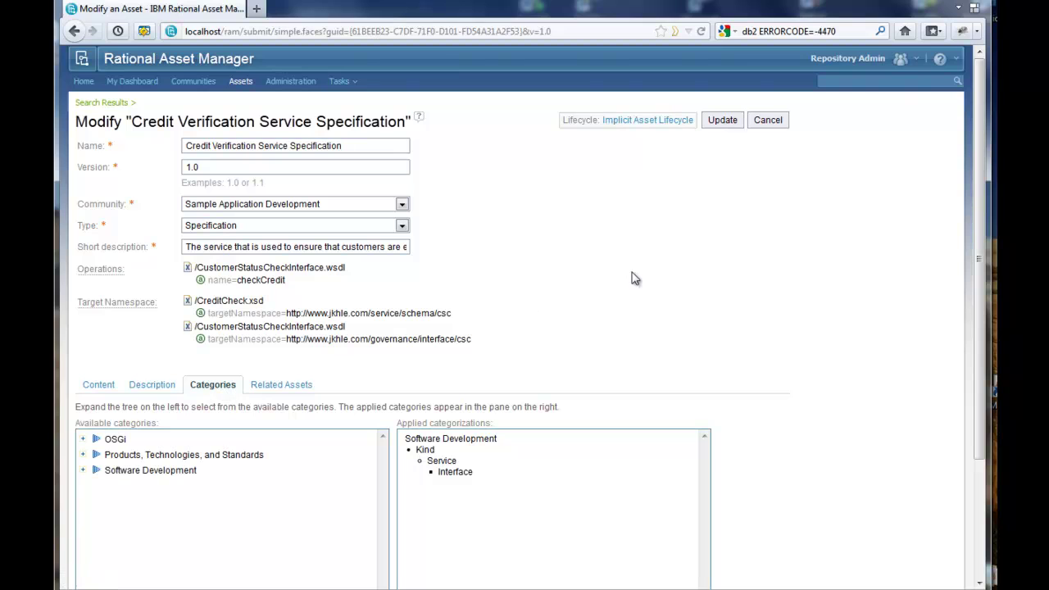
pyautogui.click(85, 471)
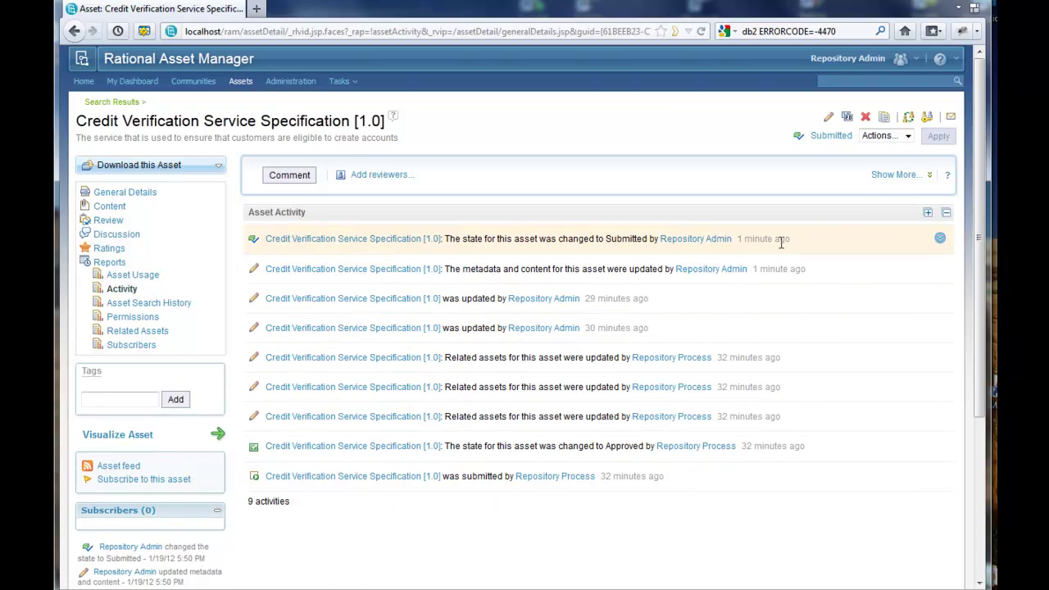
# Step: Expand the details of the two most recent entries in the Credit Verification Service Specification's asset activity report
pyautogui.click(941, 238)
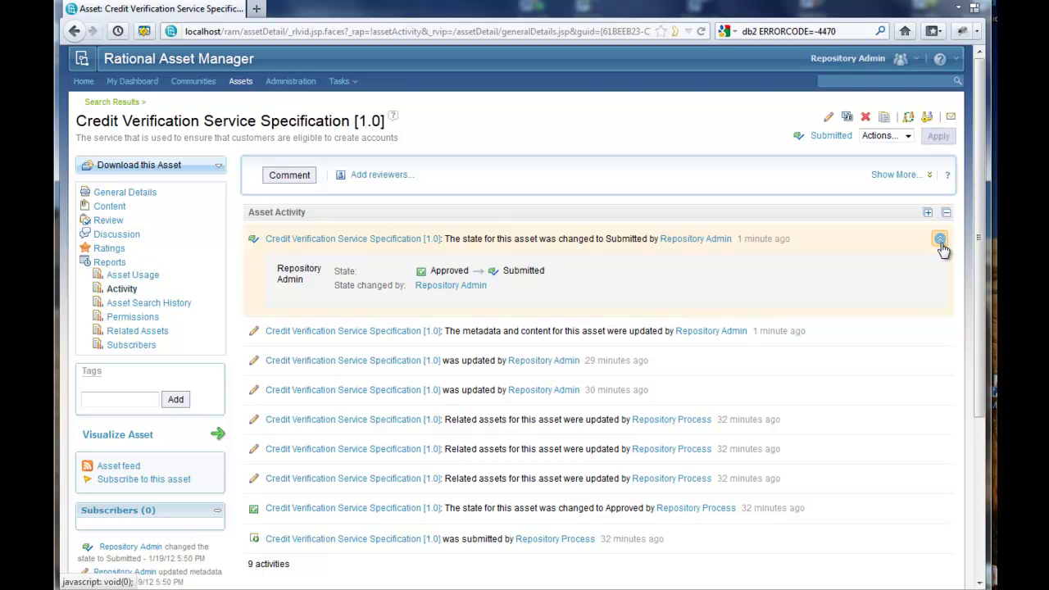
pyautogui.click(940, 332)
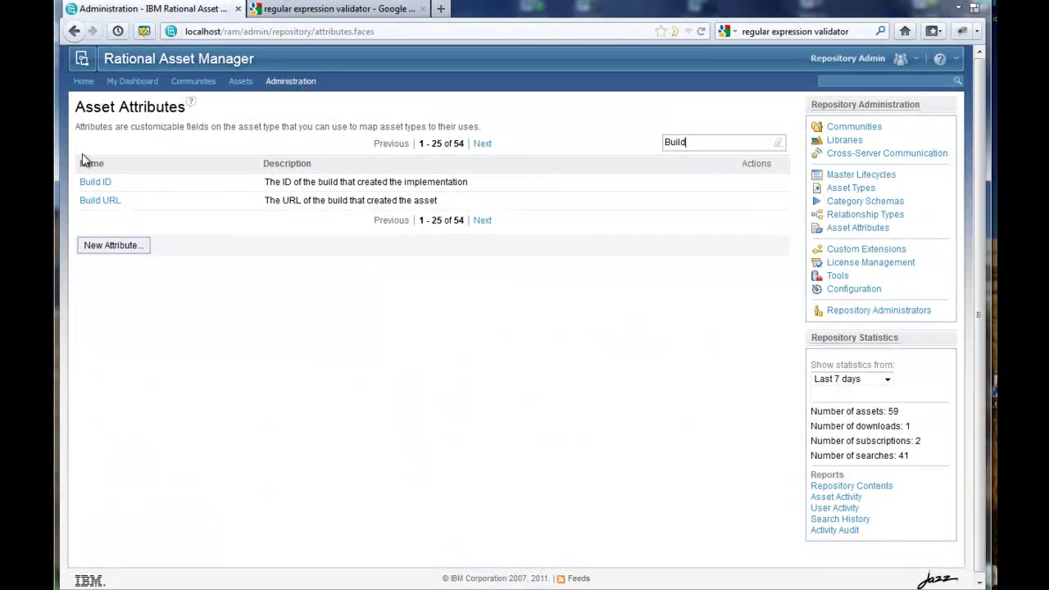
# Step: Open the Build ID asset attribute and set its constraint pattern to .*-\d\d\d\d-\d\d-\d\d
pyautogui.click(92, 182)
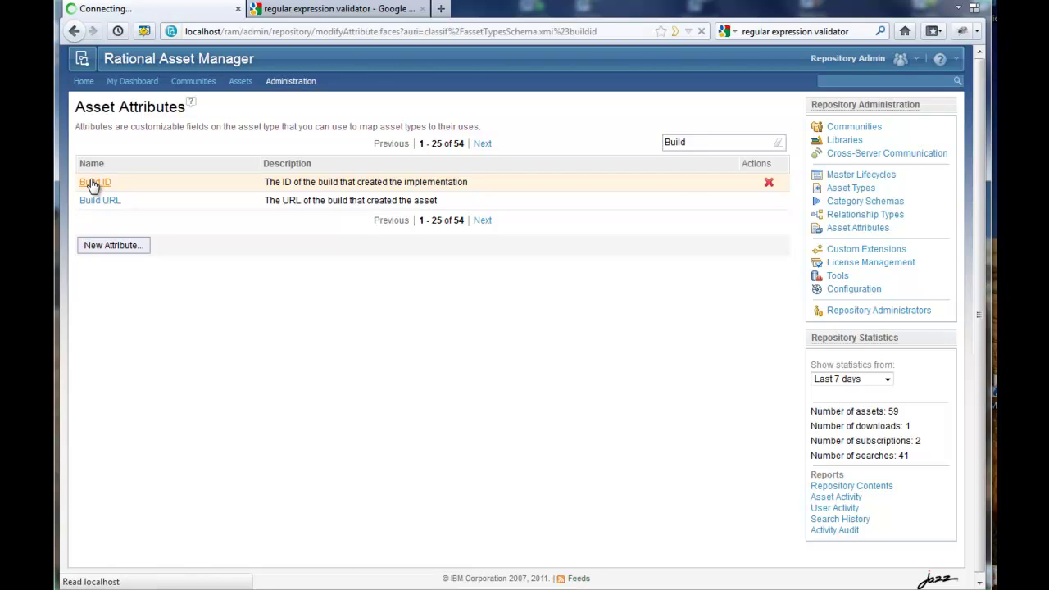
pyautogui.click(137, 384)
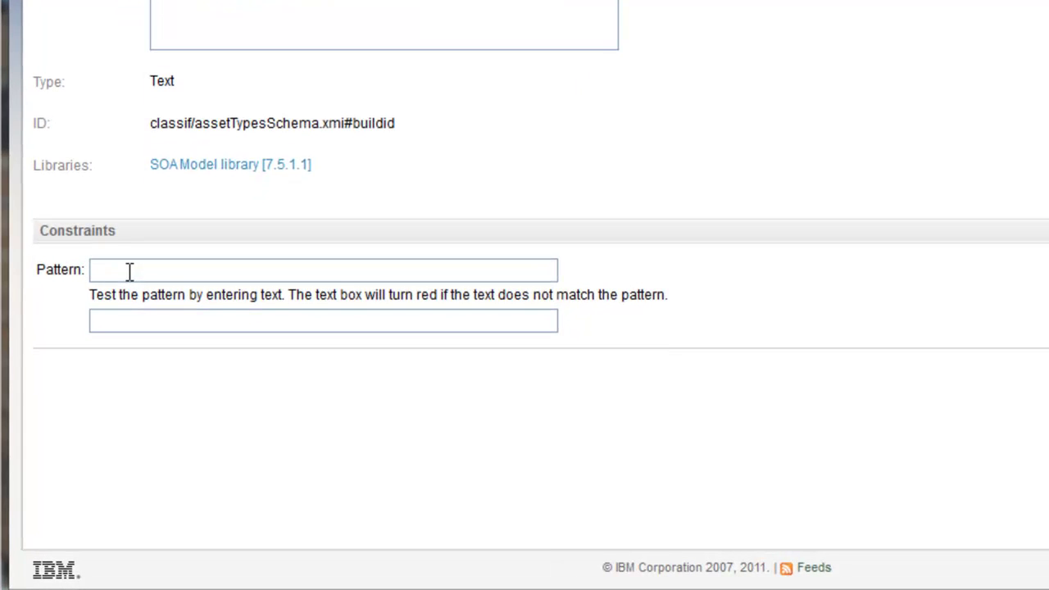
pyautogui.click(129, 271)
pyautogui.write('.*')
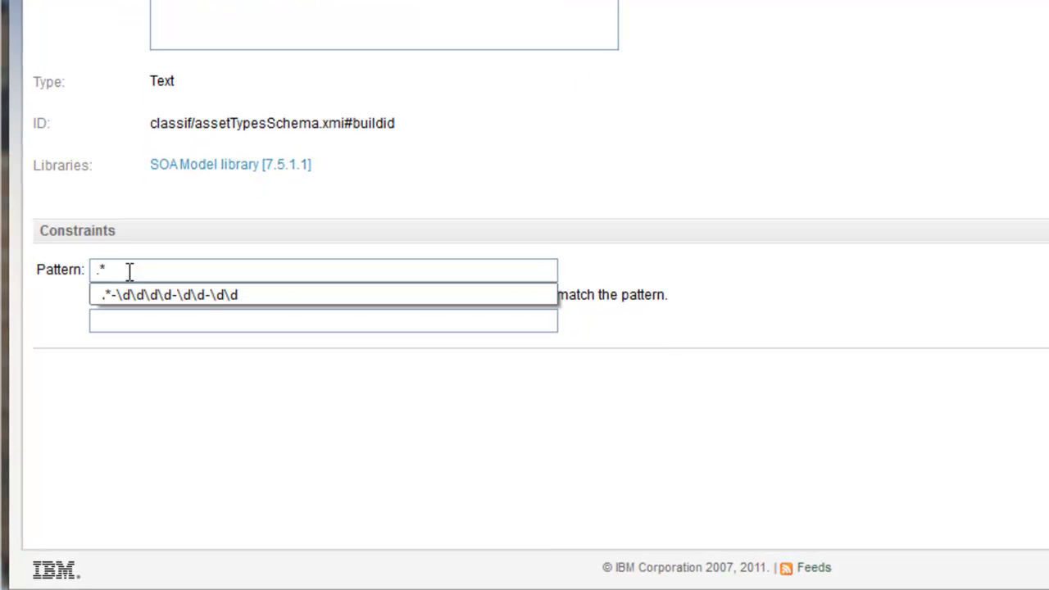
pyautogui.write('-')
pyautogui.press('Down')
pyautogui.press('Return')
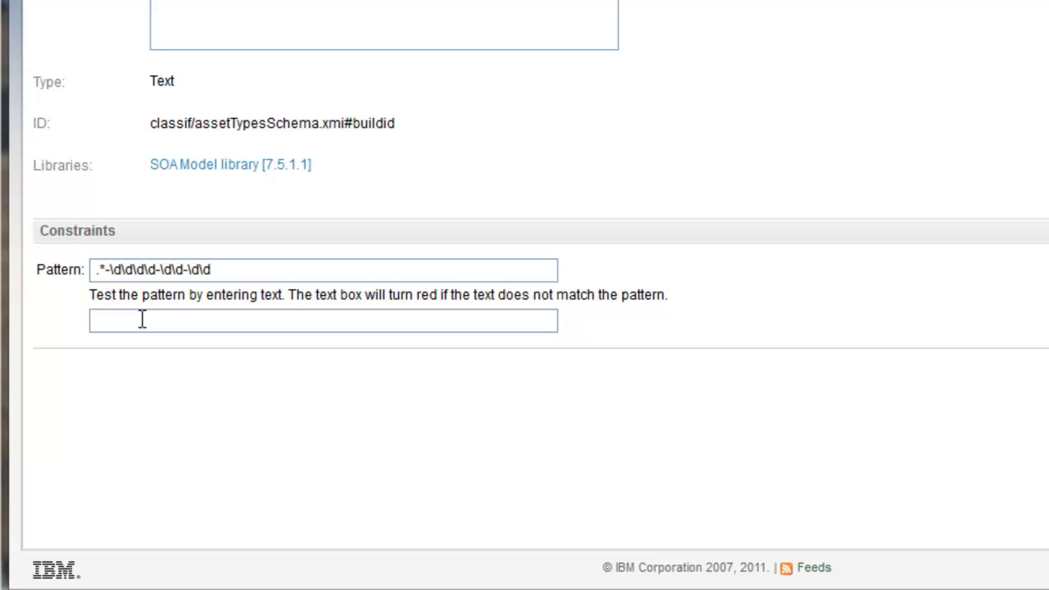
# Step: Test the Build ID pattern with the text somebuild-2012-01-14
pyautogui.write('somebuild')
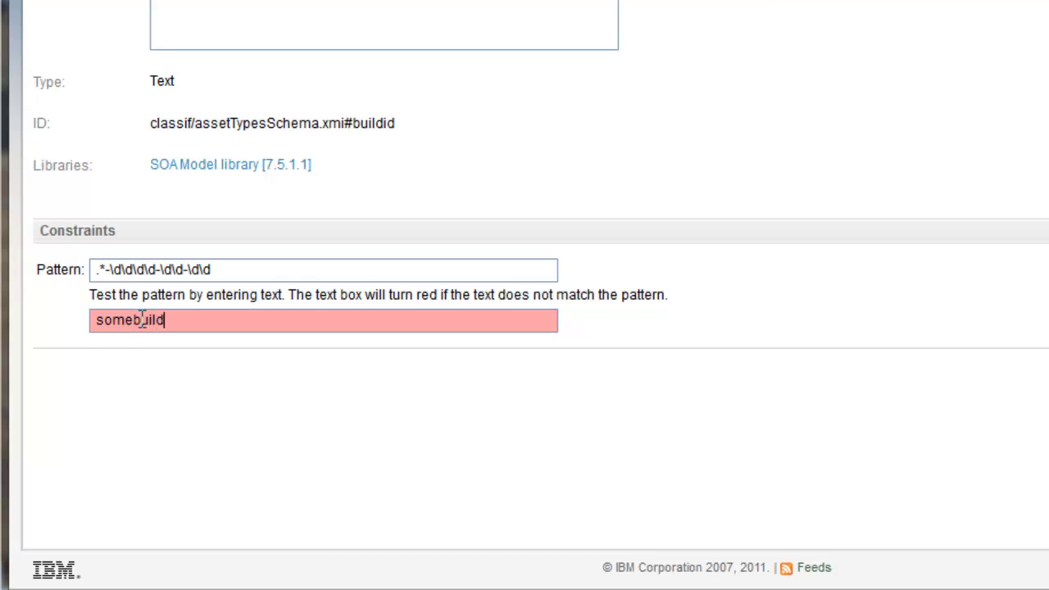
pyautogui.write('-2012-01-')
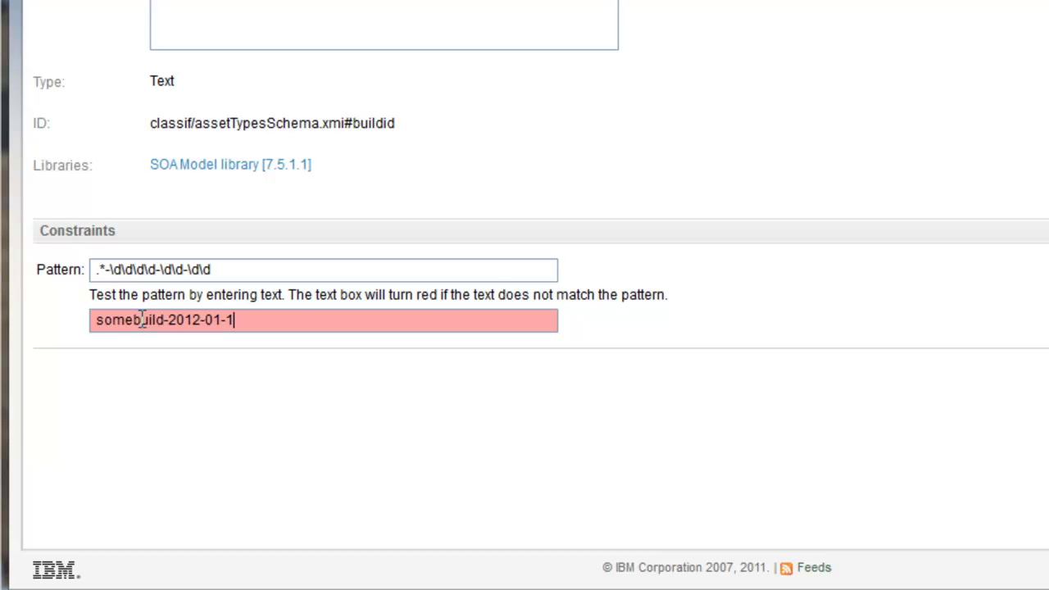
pyautogui.write('14')
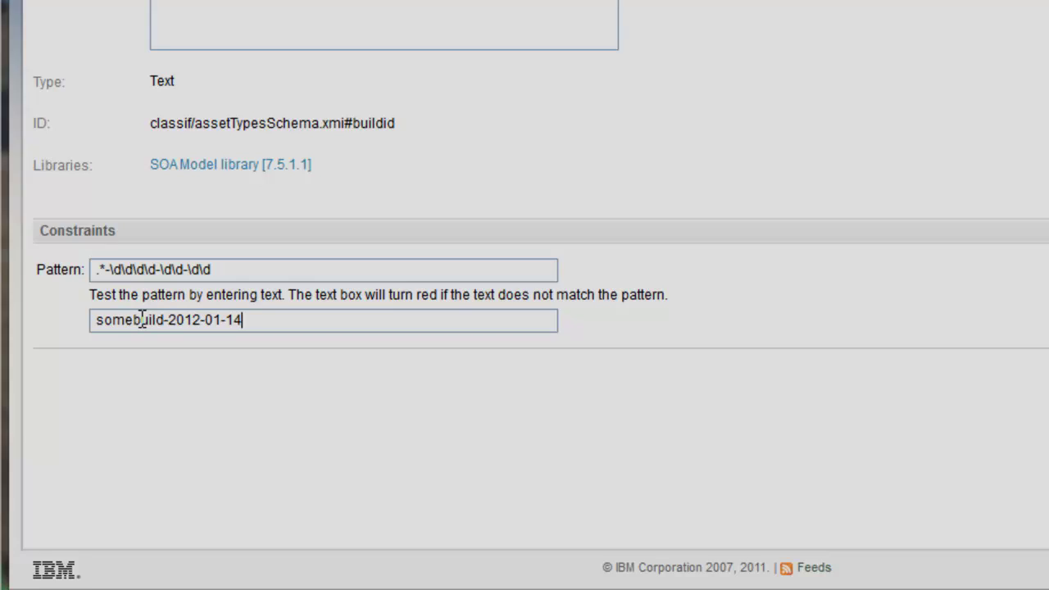